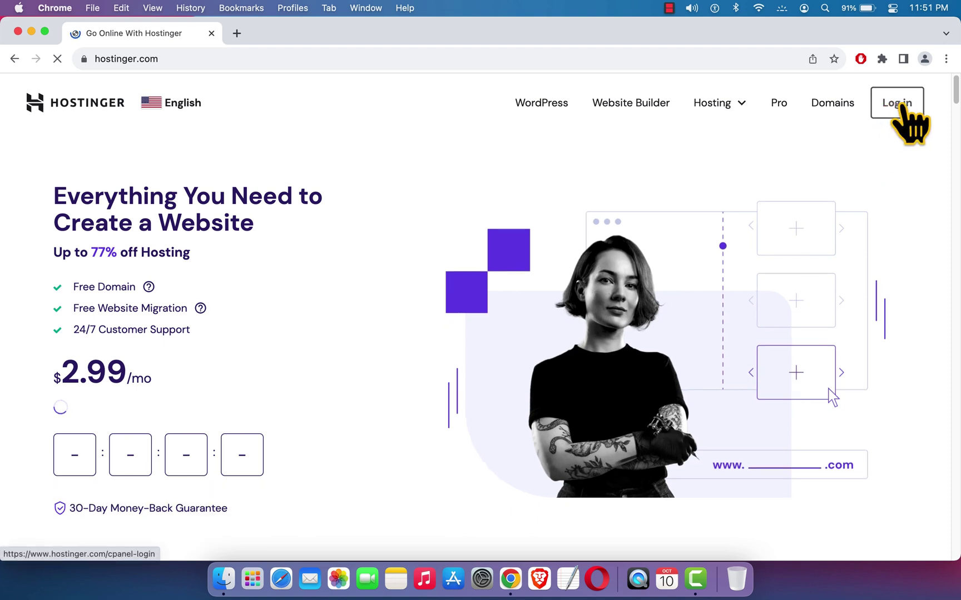
# - Go from the Hostinger home page to the Hostinger login page
pyautogui.click(902, 107)
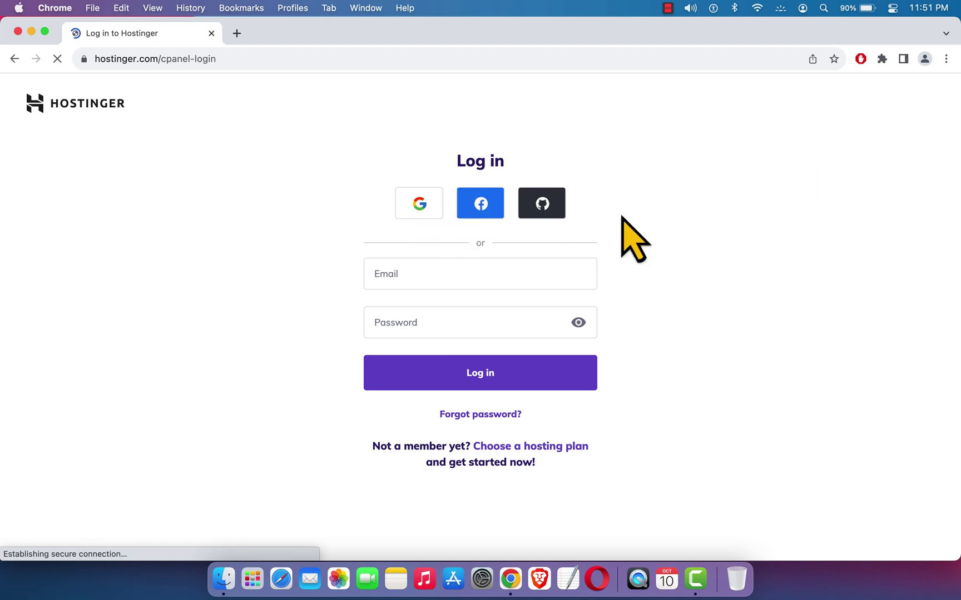
# - Sign in with the account e-mail and password, then go to the Websites list
pyautogui.click(426, 275)
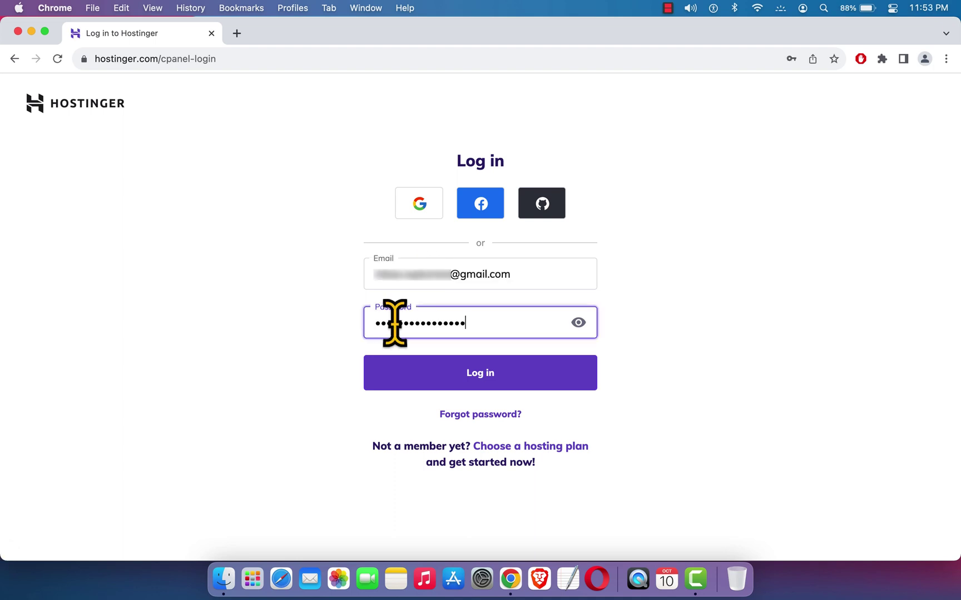
pyautogui.click(660, 358)
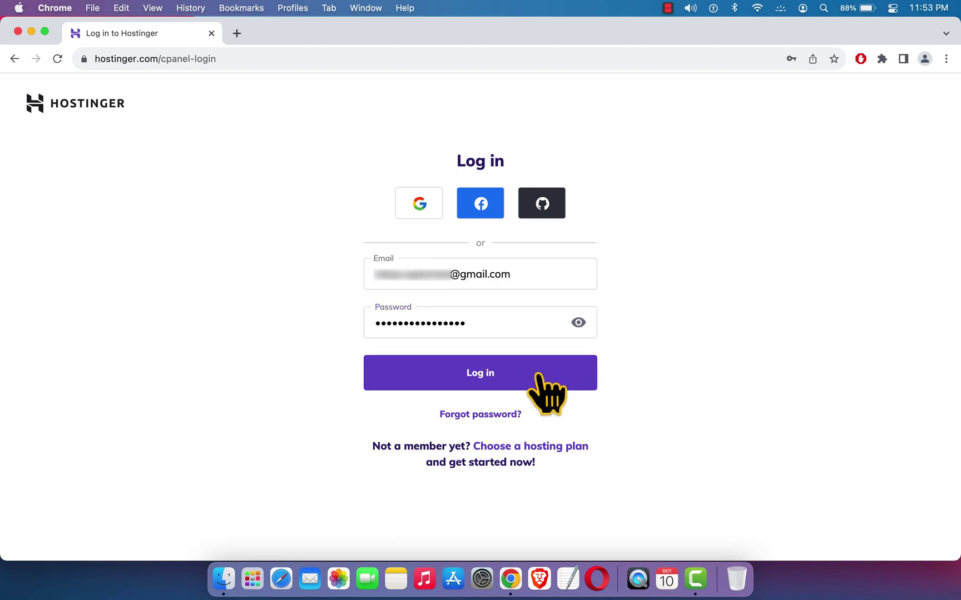
pyautogui.click(511, 378)
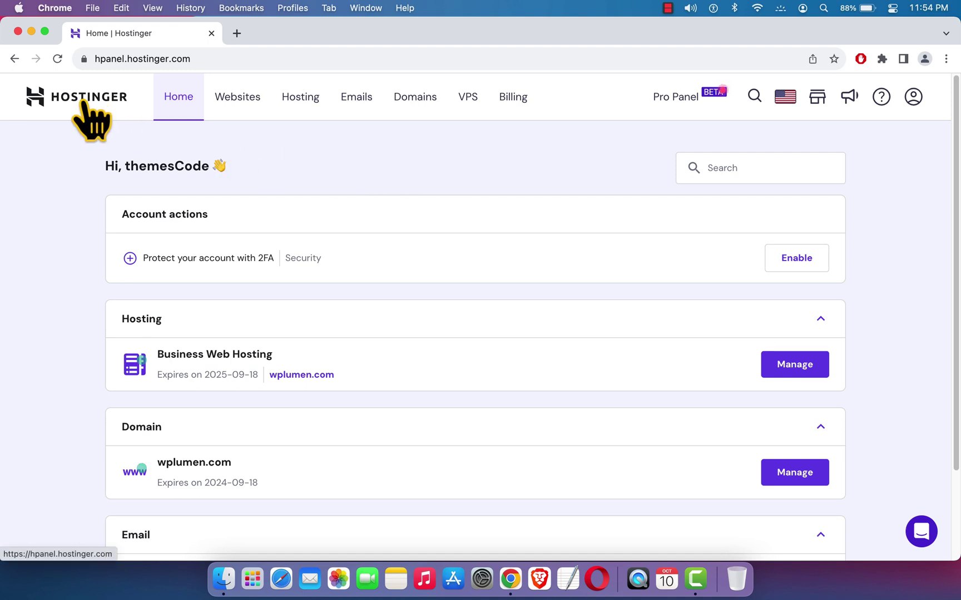
pyautogui.click(249, 100)
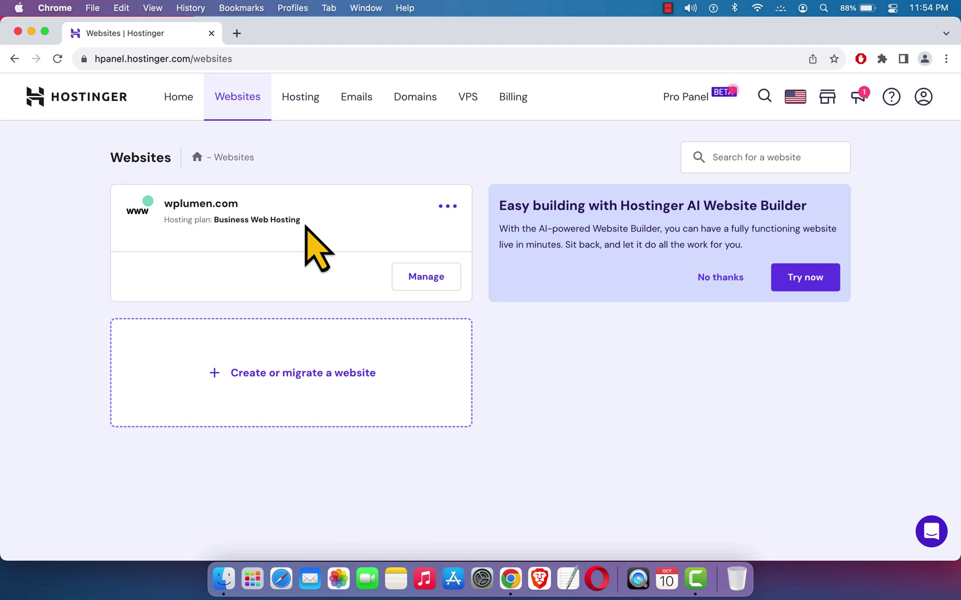
# - Manage wplumen.com and return to its hosting Dashboard
pyautogui.click(427, 278)
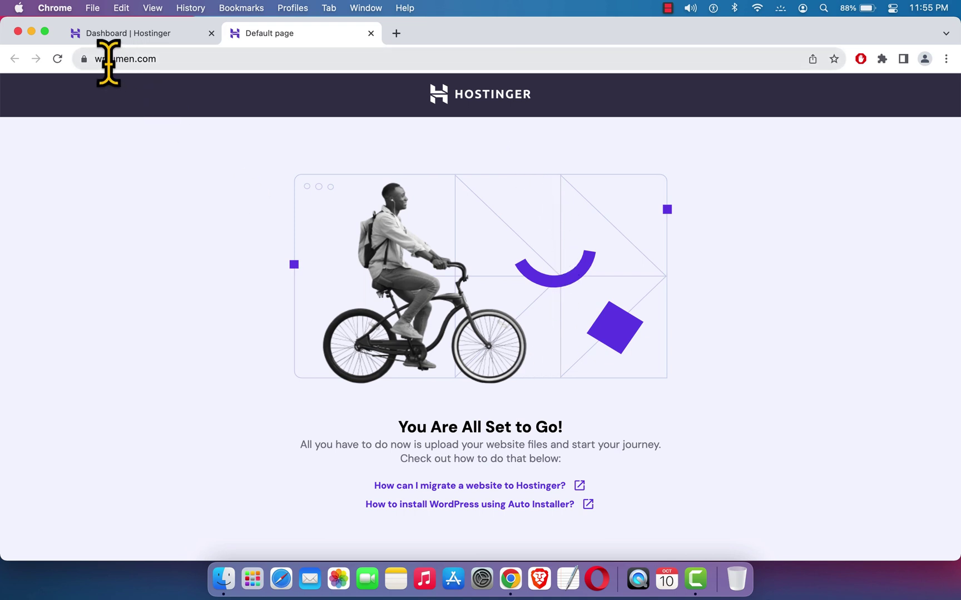
pyautogui.click(158, 39)
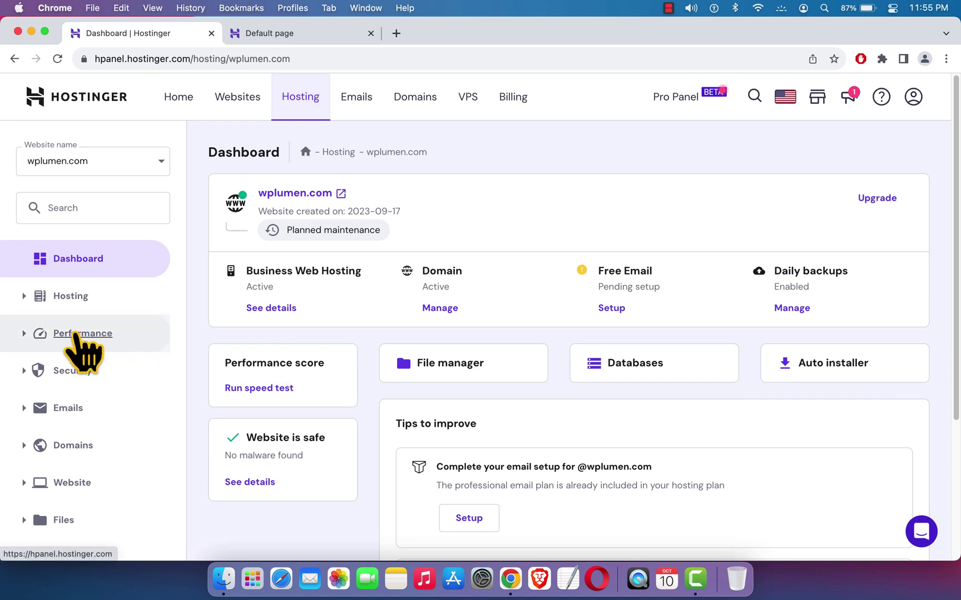
# - Expand the Website section, open the Auto installer and start a WordPress install
pyautogui.scroll(-4, 78, 336)
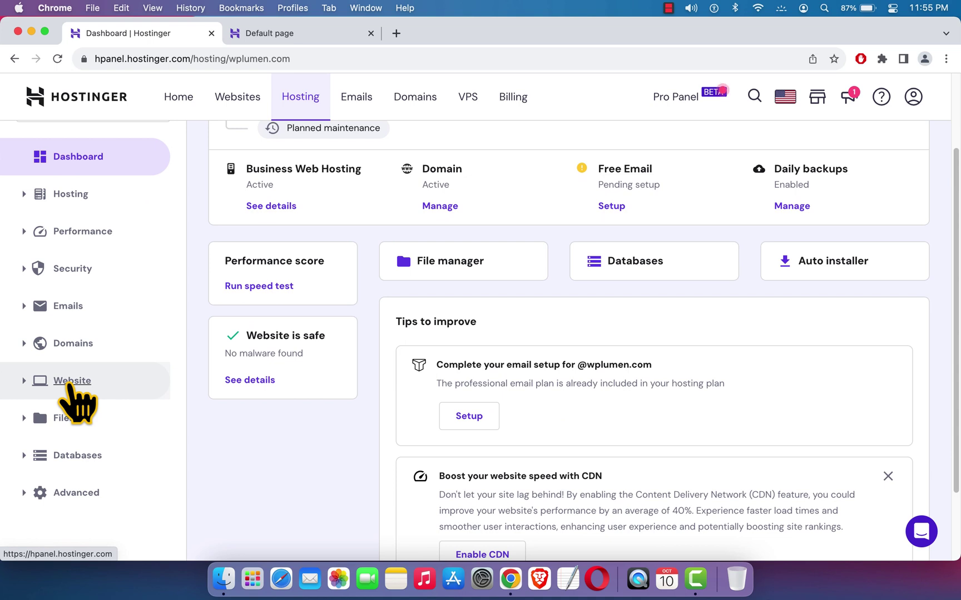
pyautogui.click(35, 399)
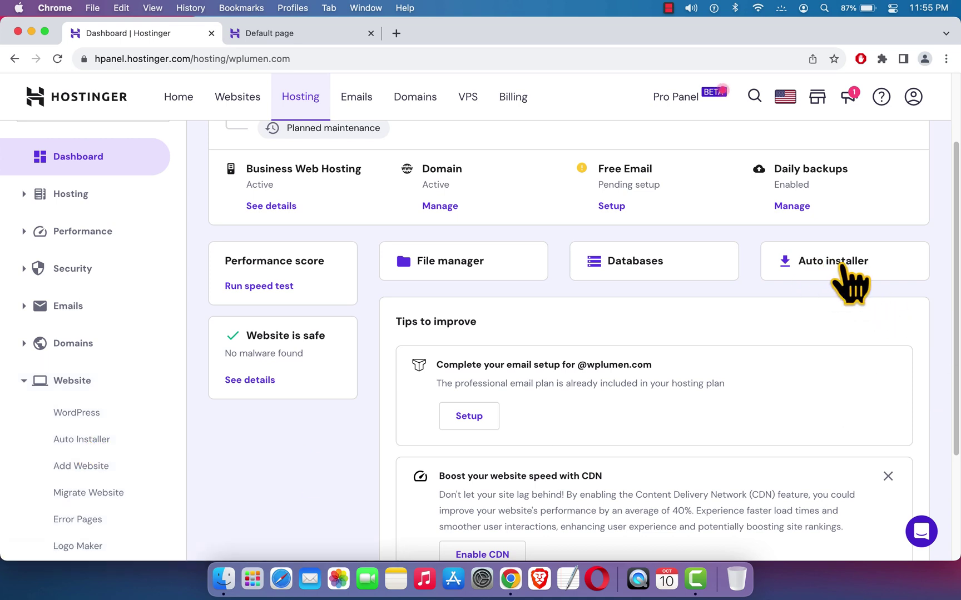
pyautogui.click(844, 283)
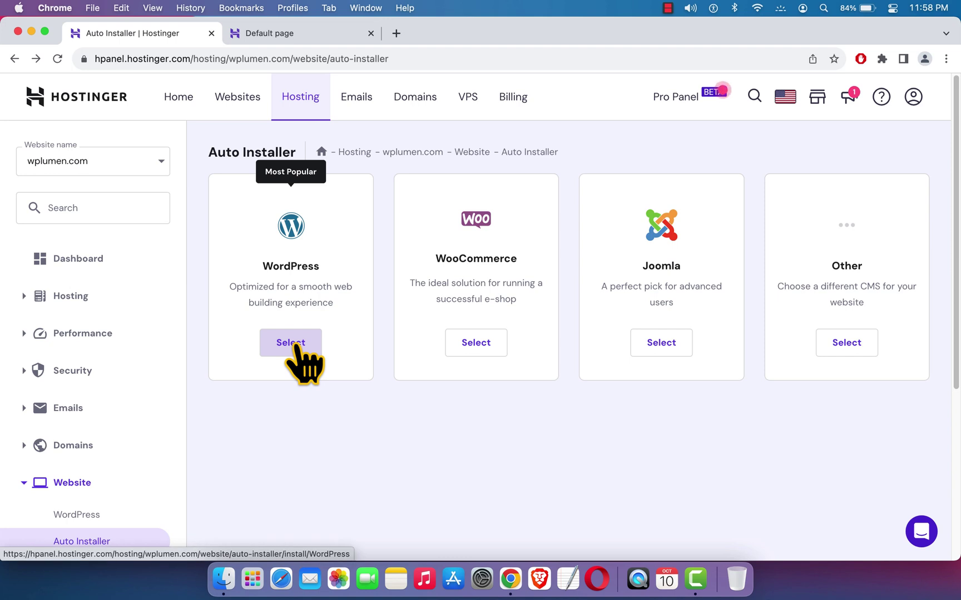
pyautogui.click(291, 344)
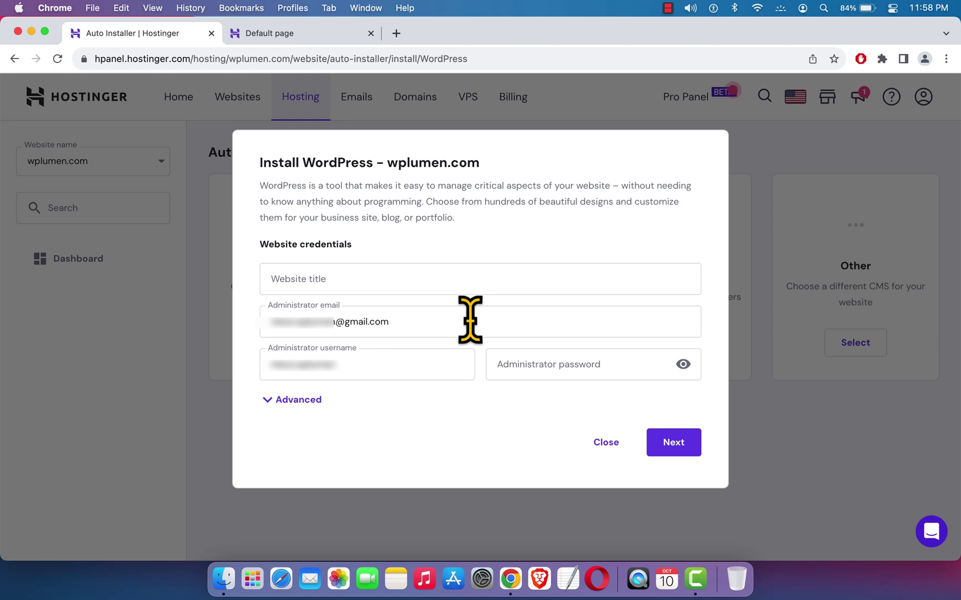
# - Enter 'First website' as the site title and replace the prefilled administrator e-mail
pyautogui.click(331, 272)
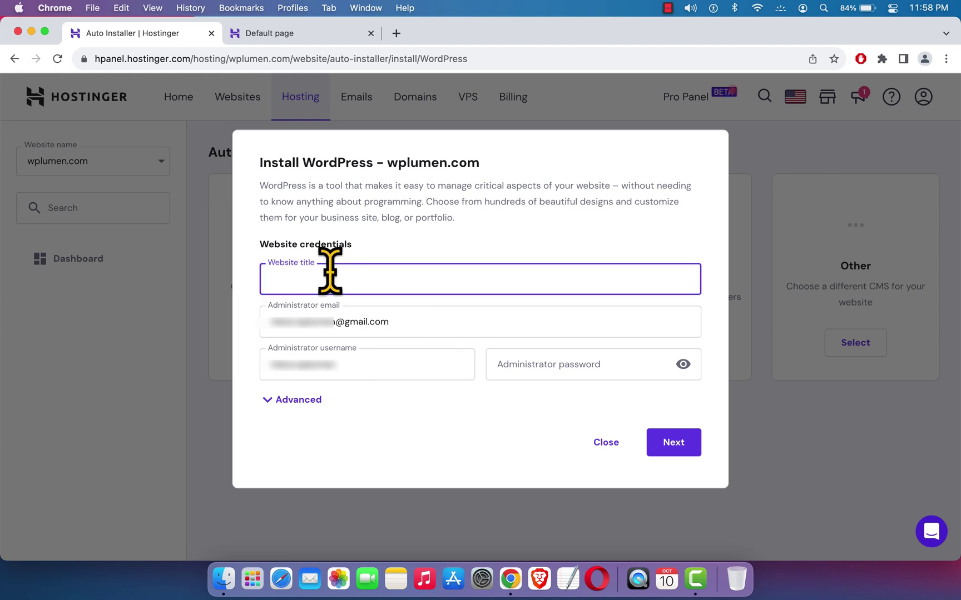
pyautogui.write('First')
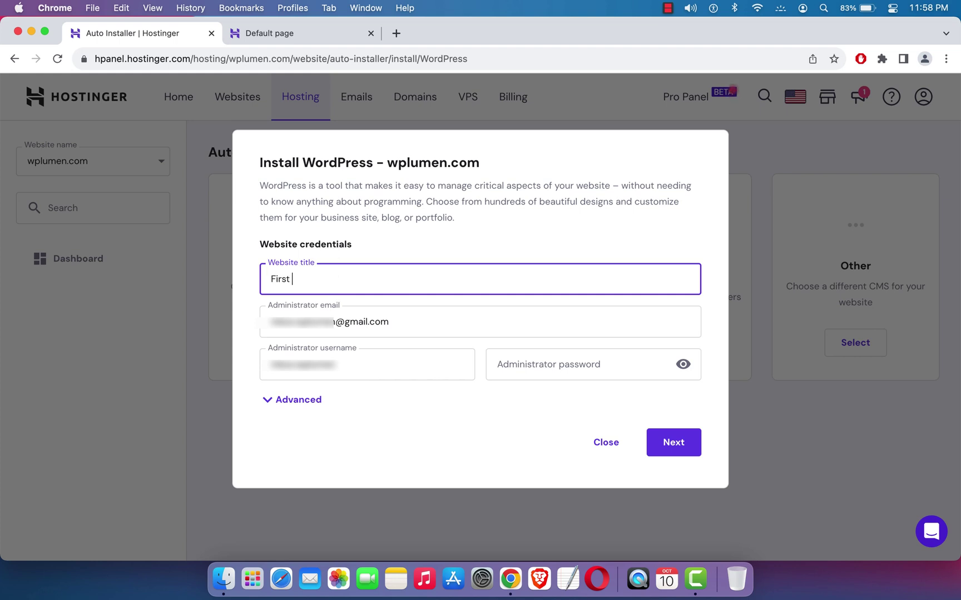
pyautogui.write(' website')
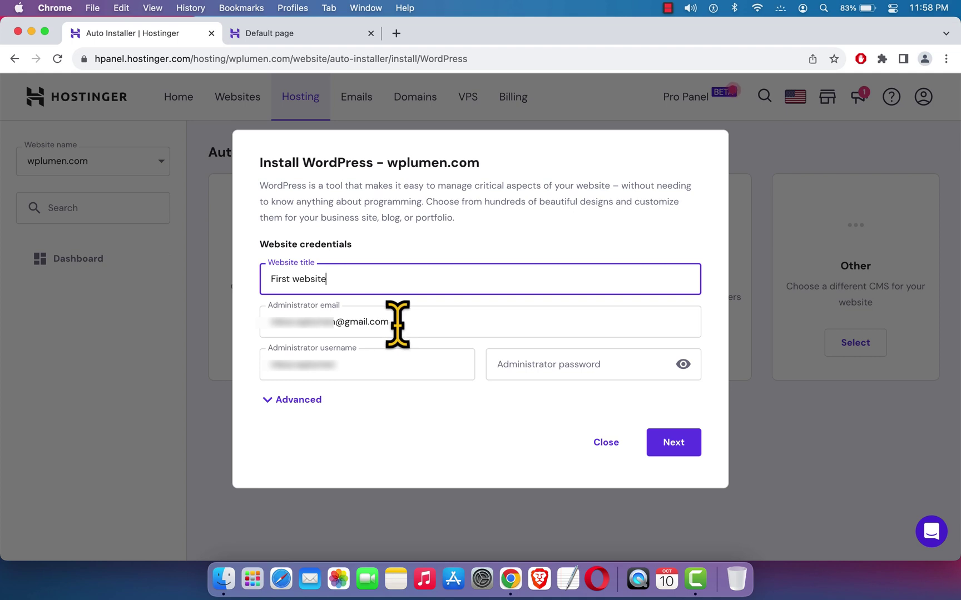
pyautogui.moveTo(395, 323); pyautogui.dragTo(254, 325)
pyautogui.press('BackSpace')
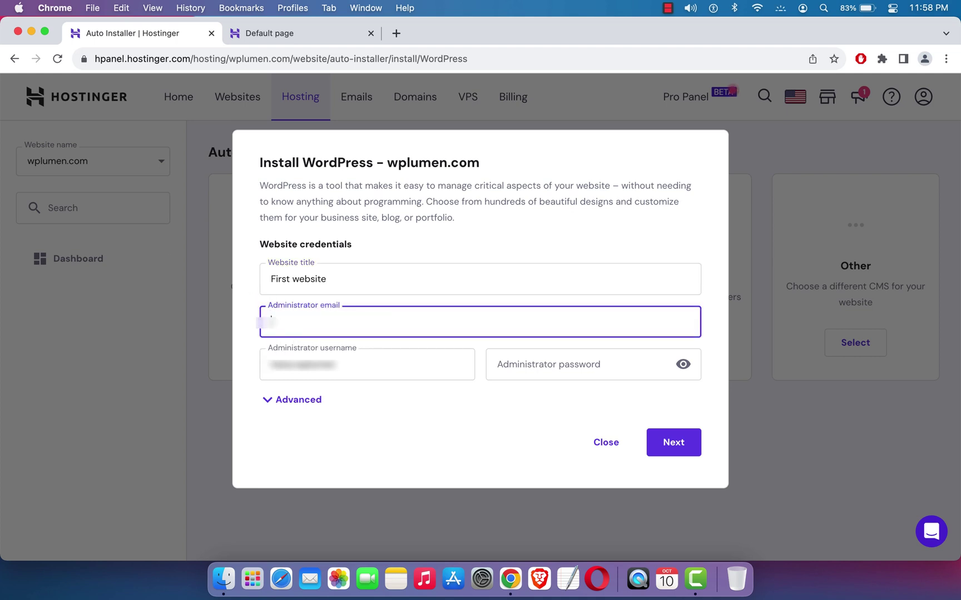
# - Replace the prefilled administrator username and set an administrator password
pyautogui.click(358, 367)
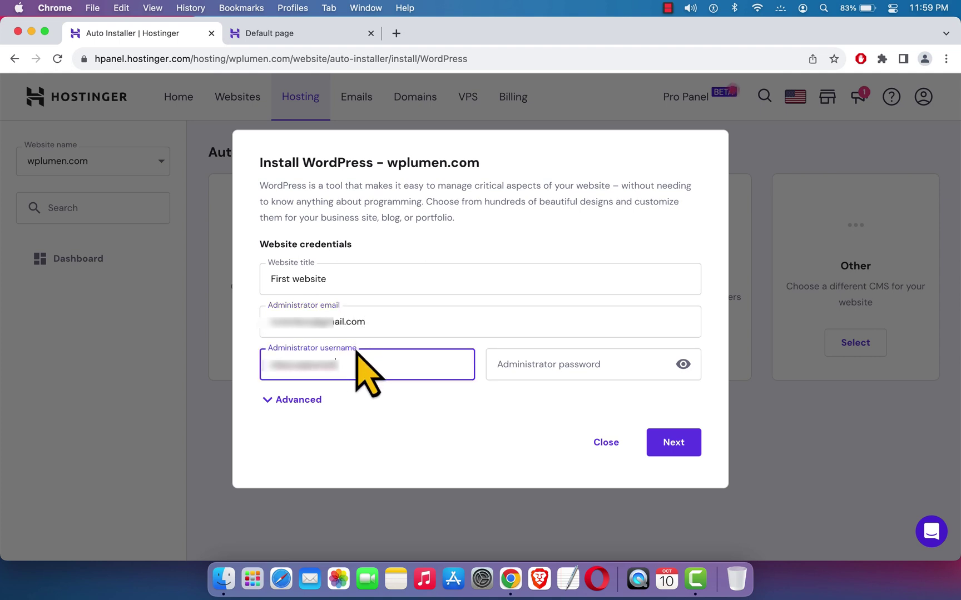
pyautogui.press('super+a')
pyautogui.press('BackSpace')
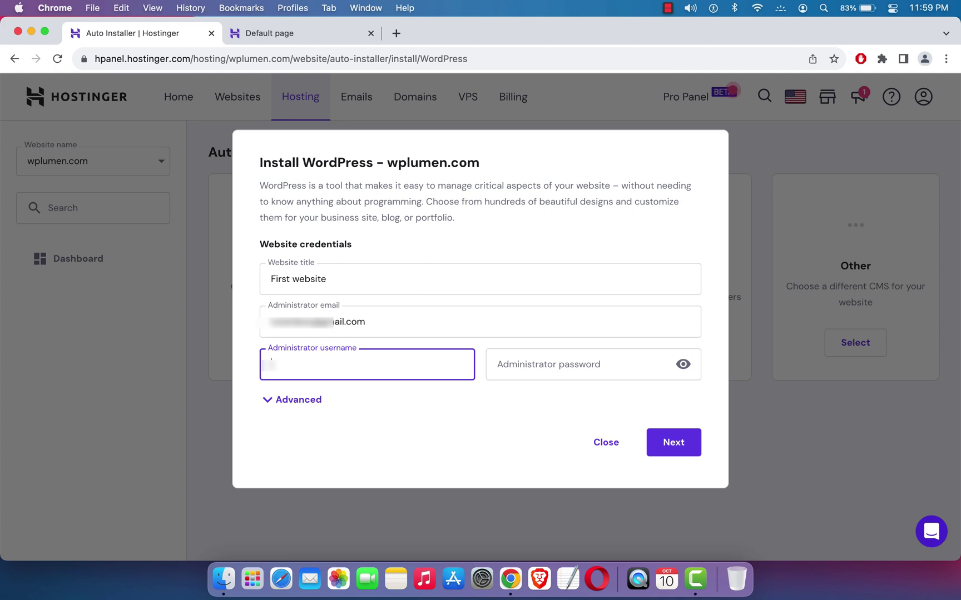
pyautogui.write('wplumenadmin')
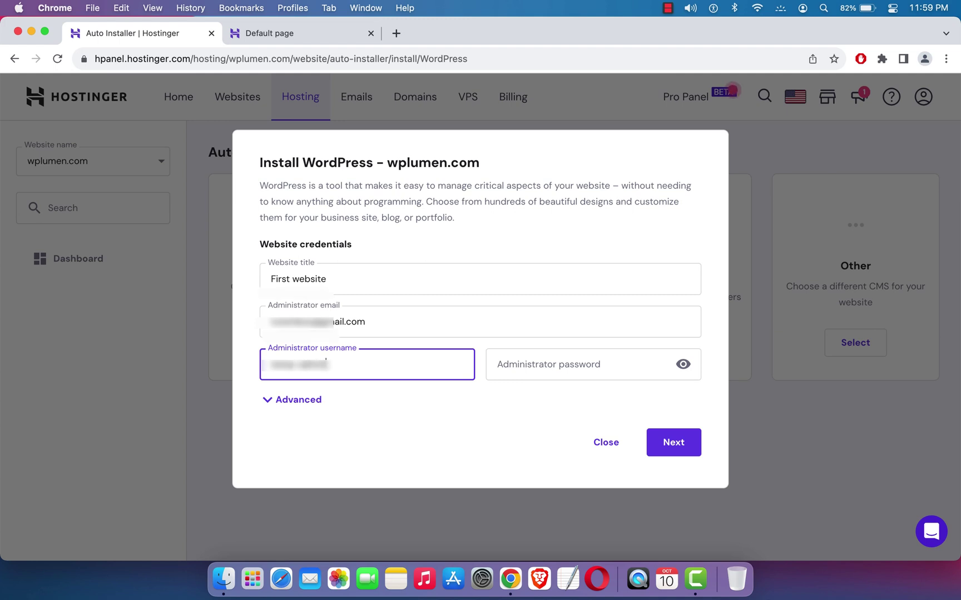
pyautogui.click(513, 364)
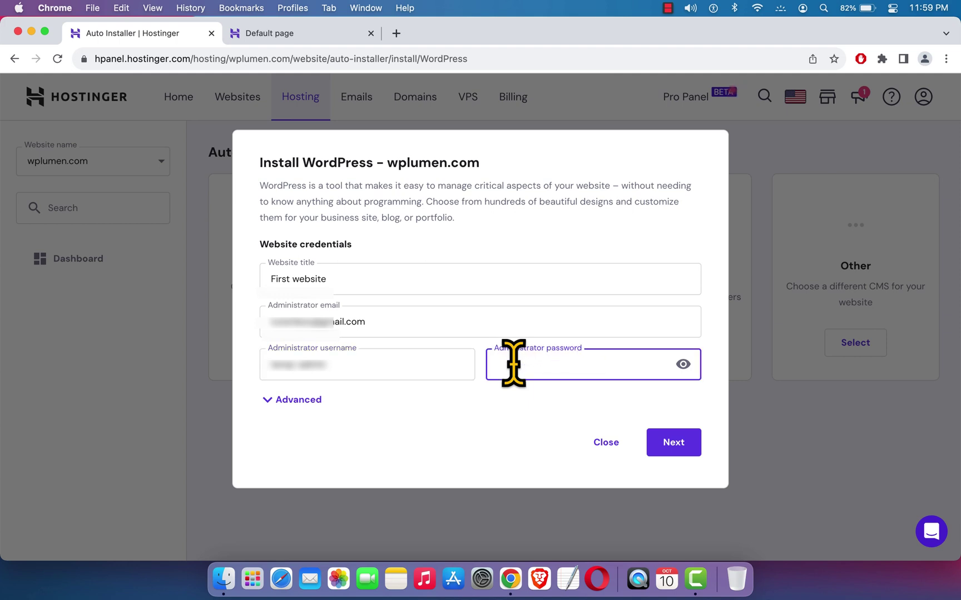
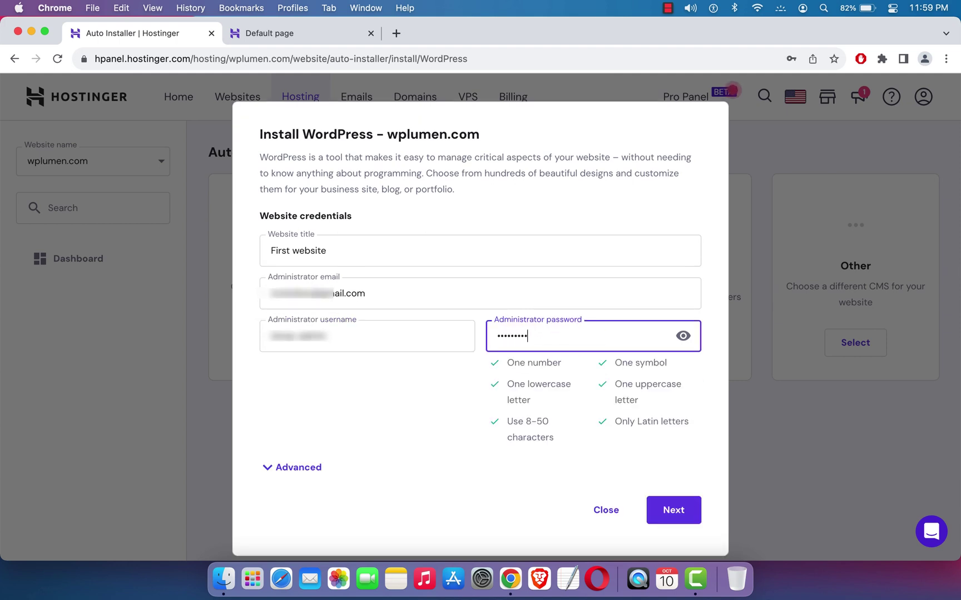
pyautogui.click(437, 380)
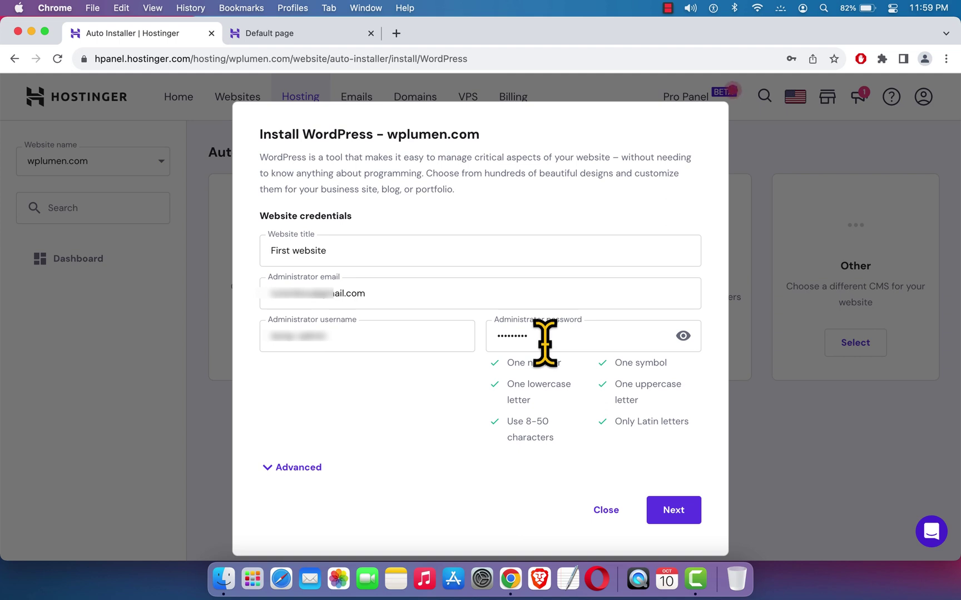
# - Double-check the administrator e-mail entry and continue to the version and language page
pyautogui.click(368, 293)
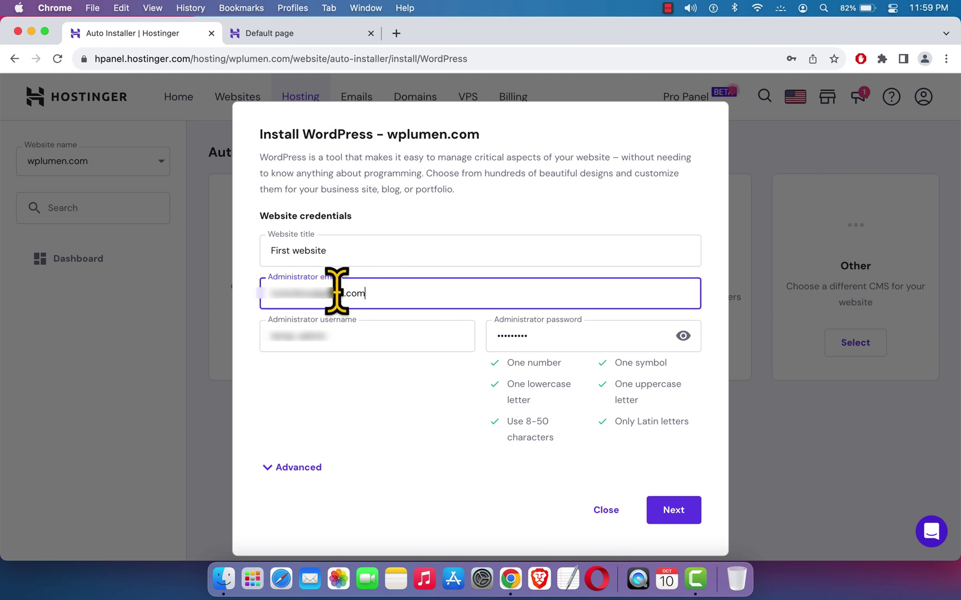
pyautogui.moveTo(336, 291); pyautogui.dragTo(251, 293)
pyautogui.click(395, 406)
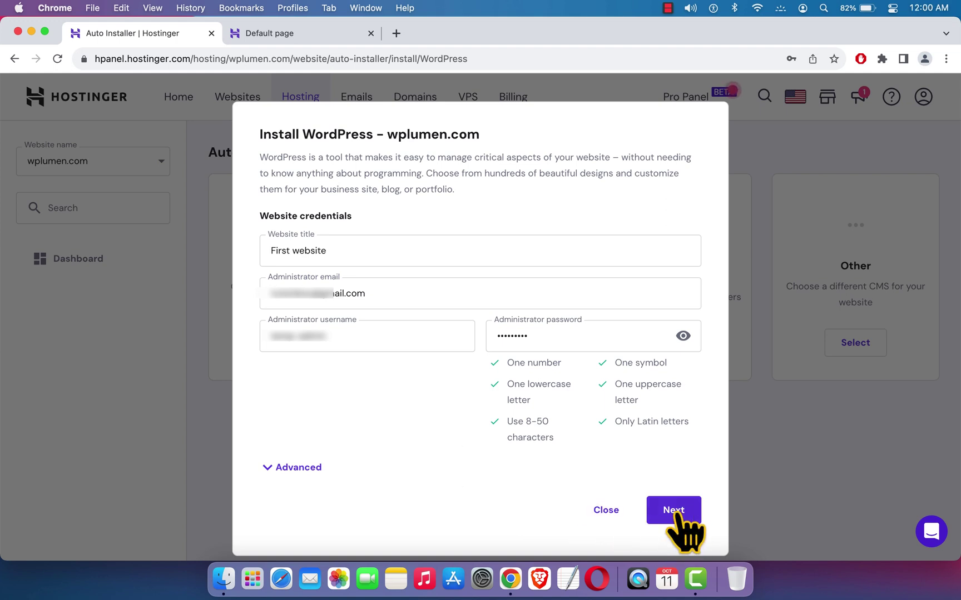
pyautogui.click(674, 512)
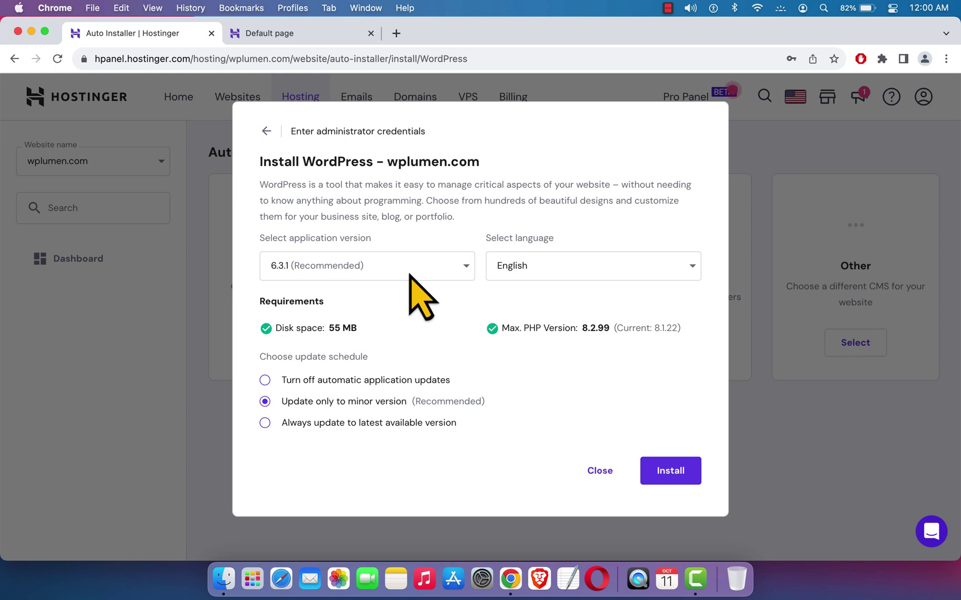
# - Keep WordPress 6.3.1 in English, choose always updating to the latest version, and install
pyautogui.click(410, 274)
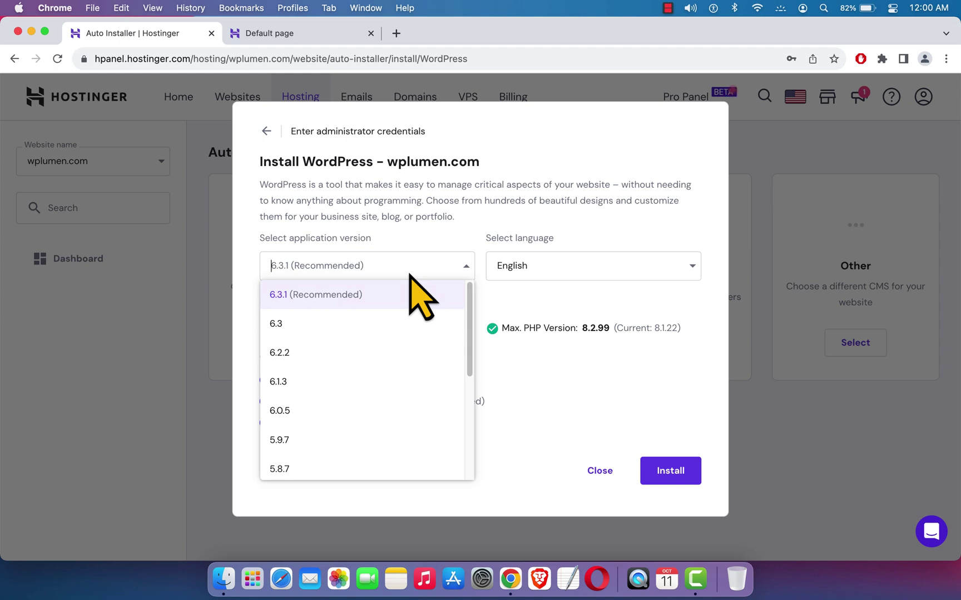
pyautogui.click(411, 284)
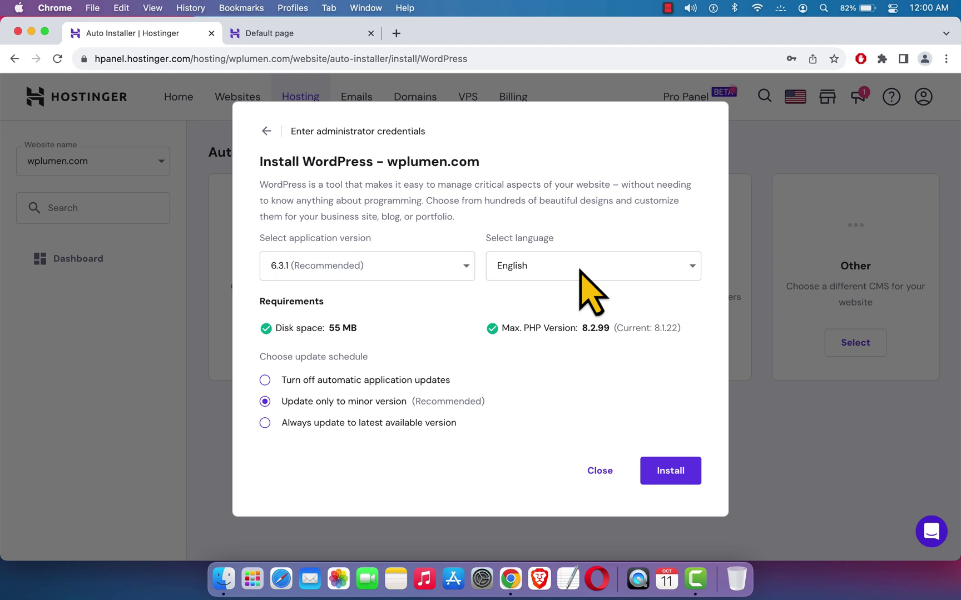
pyautogui.click(580, 271)
pyautogui.click(584, 274)
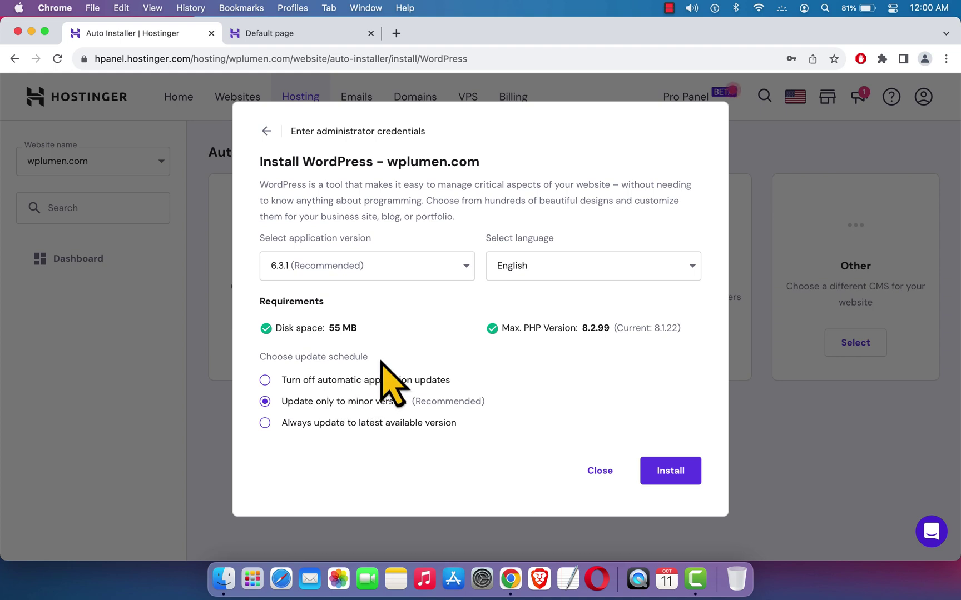
pyautogui.click(265, 424)
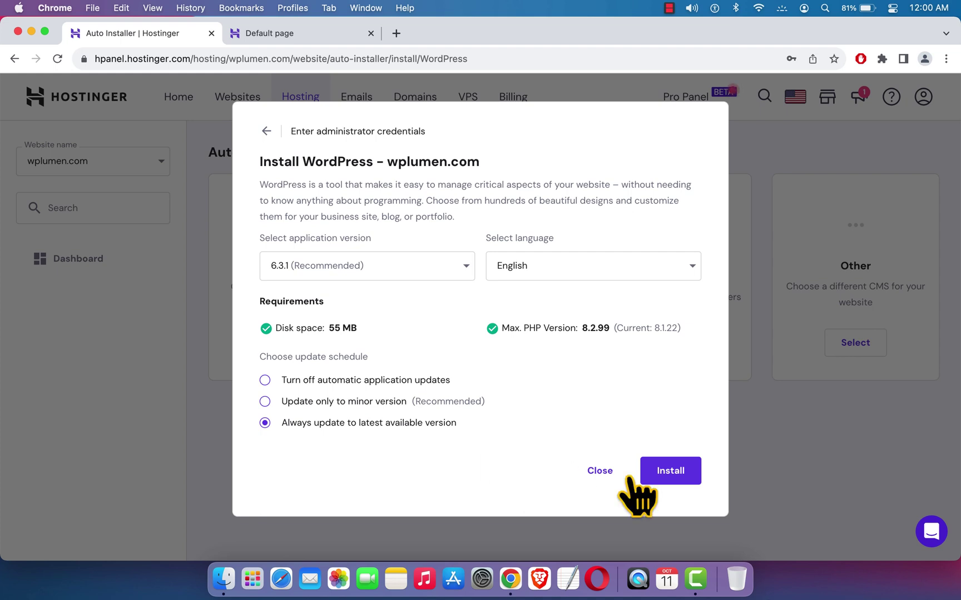
pyautogui.click(671, 473)
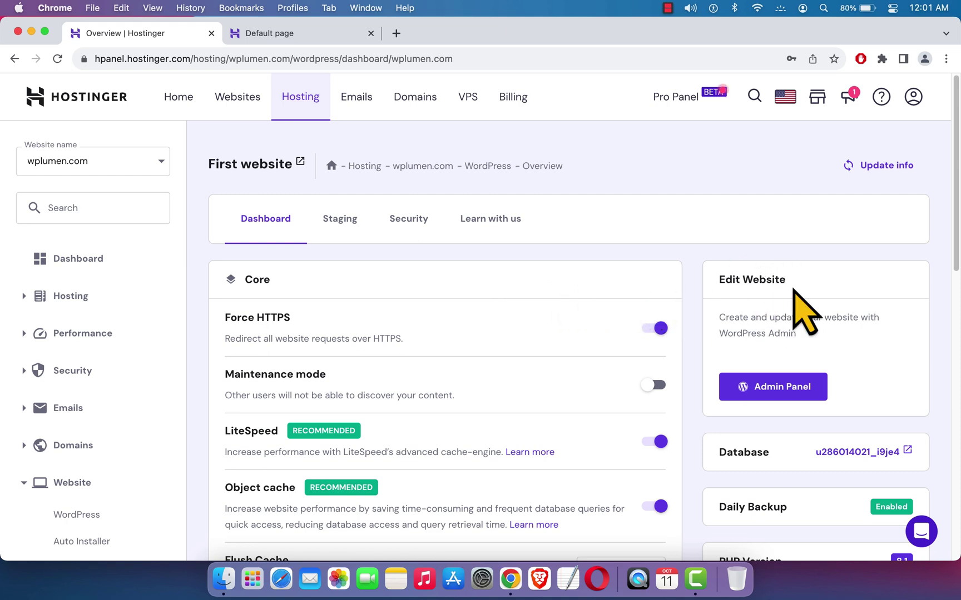
# - Launch the WordPress Admin Panel from the Edit Website card on the wplumen.com overview
pyautogui.scroll(-1, 822, 343)
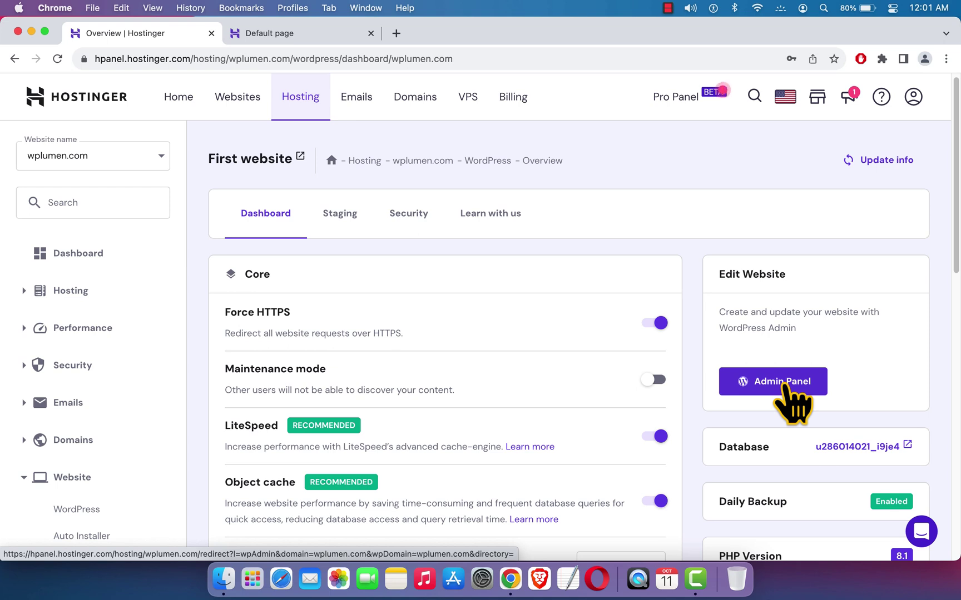
pyautogui.click(783, 383)
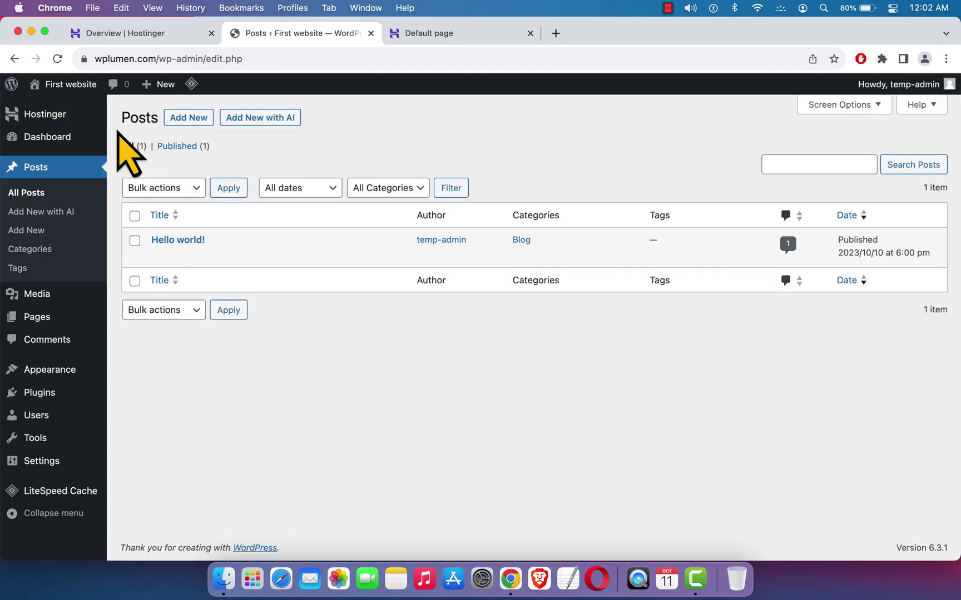
# - Switch to the WordPress Dashboard and open the live First website site in a new tab
pyautogui.moveTo(66, 140)
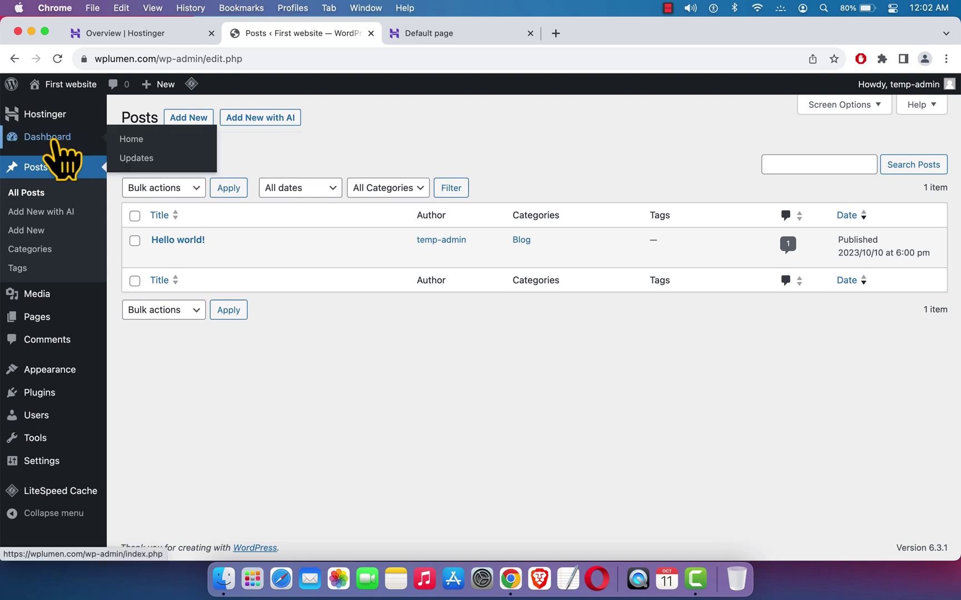
pyautogui.click(63, 161)
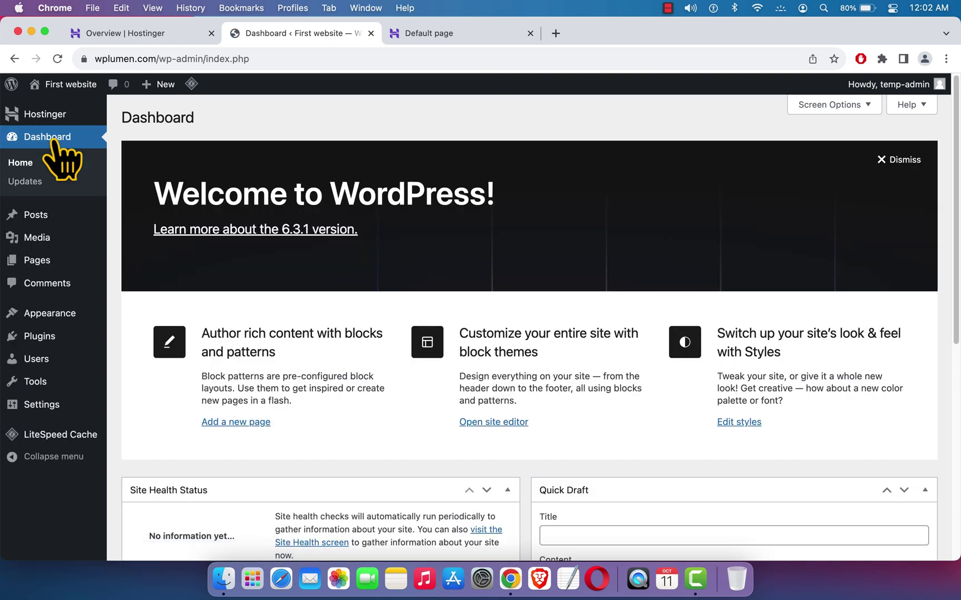
pyautogui.moveTo(72, 93)
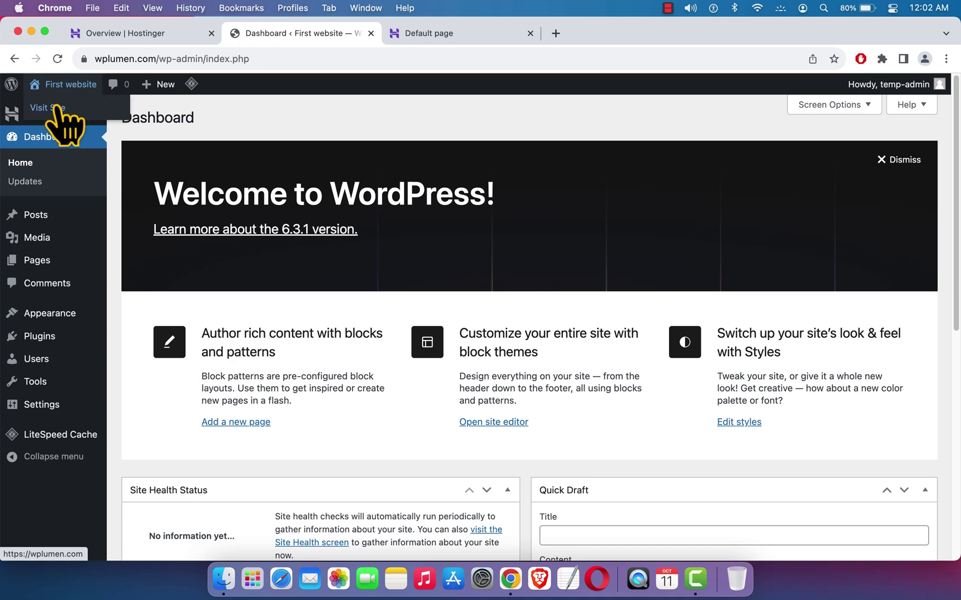
pyautogui.rightClick(61, 111)
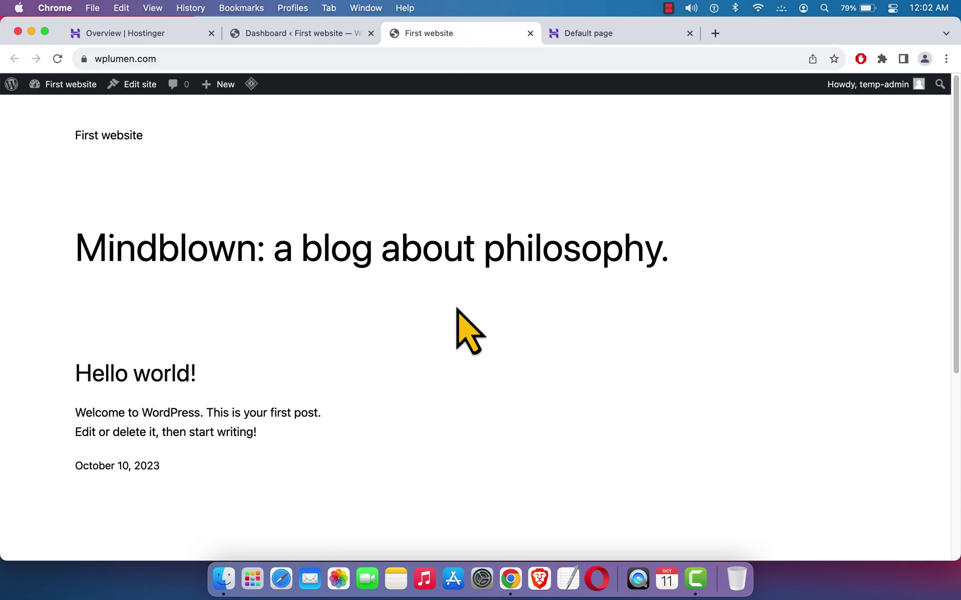
# - Back on hPanel's wplumen.com overview, look over Core, Speed & Security and Suggested plugins
pyautogui.click(150, 36)
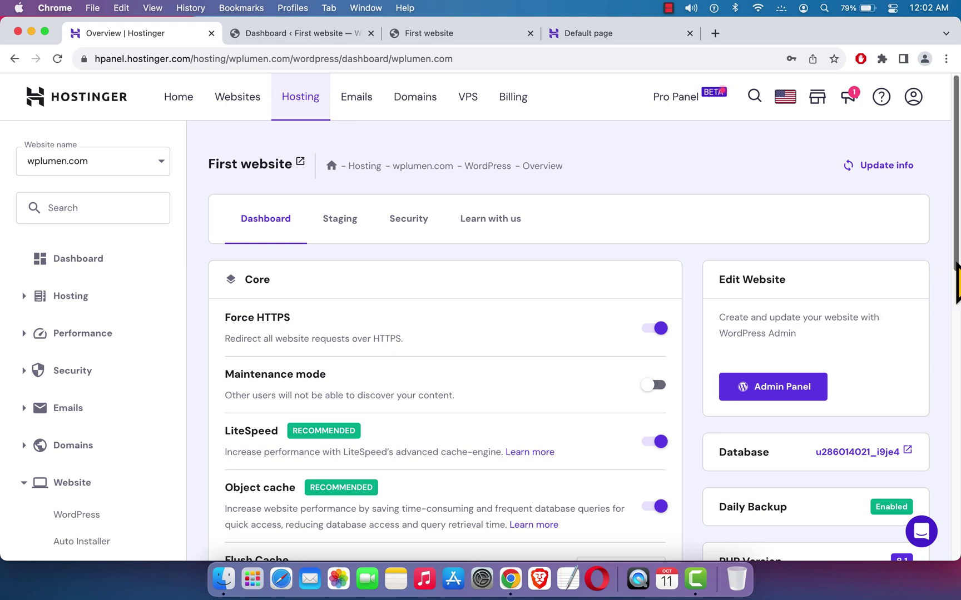
pyautogui.scroll(-5, 957, 267)
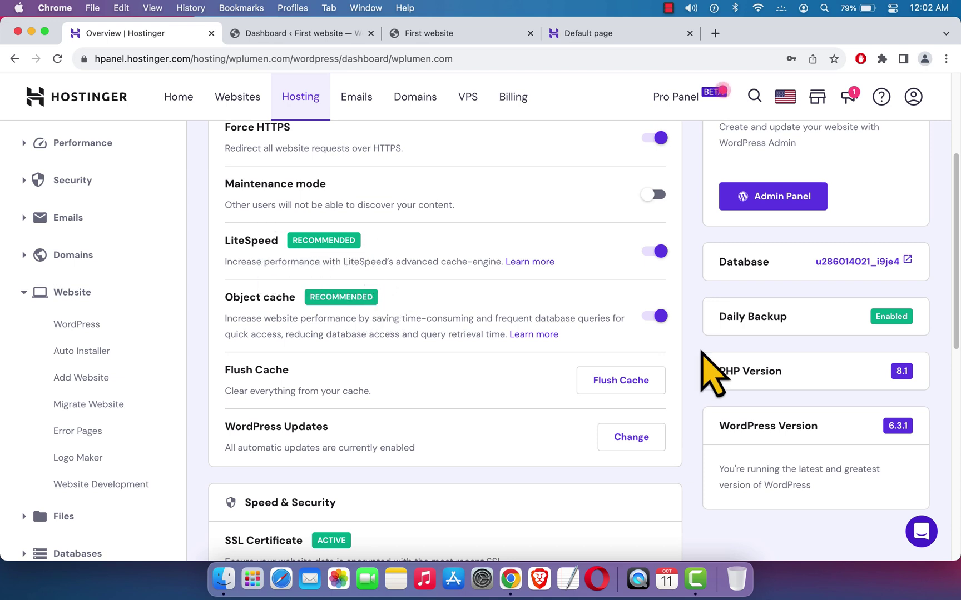
pyautogui.scroll(1, 515, 397)
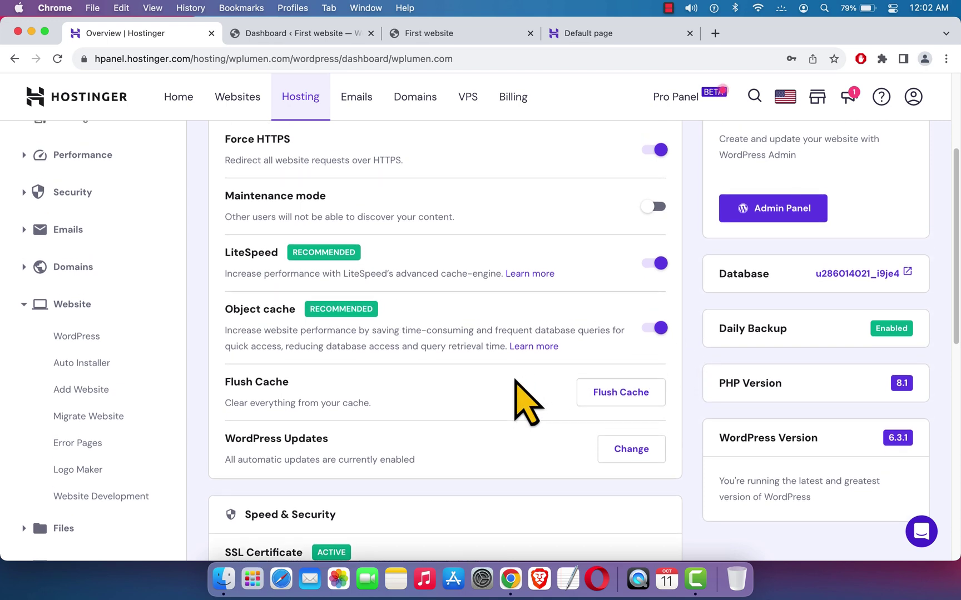
pyautogui.moveTo(954, 343); pyautogui.dragTo(950, 461)
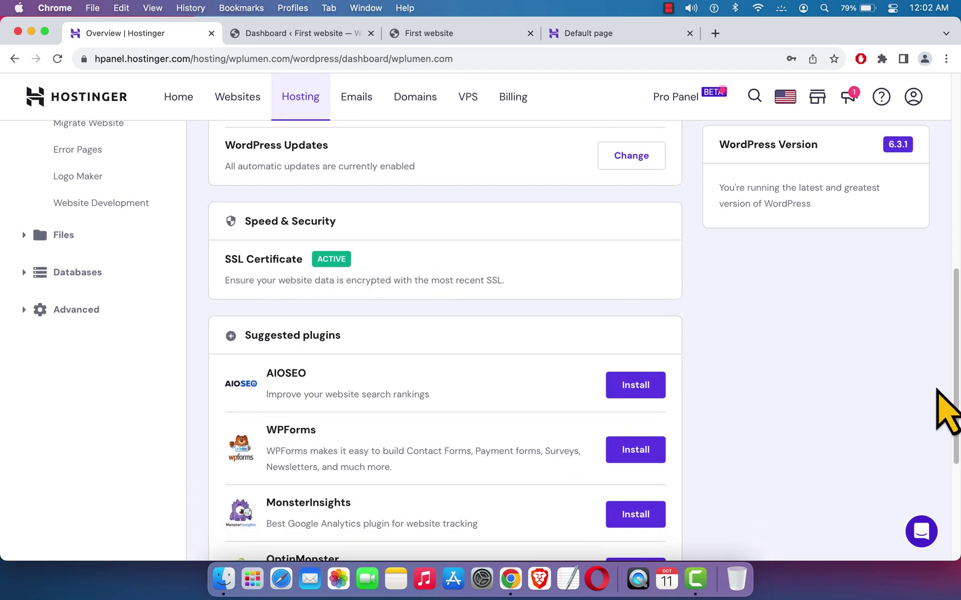
pyautogui.moveTo(956, 384); pyautogui.dragTo(955, 262)
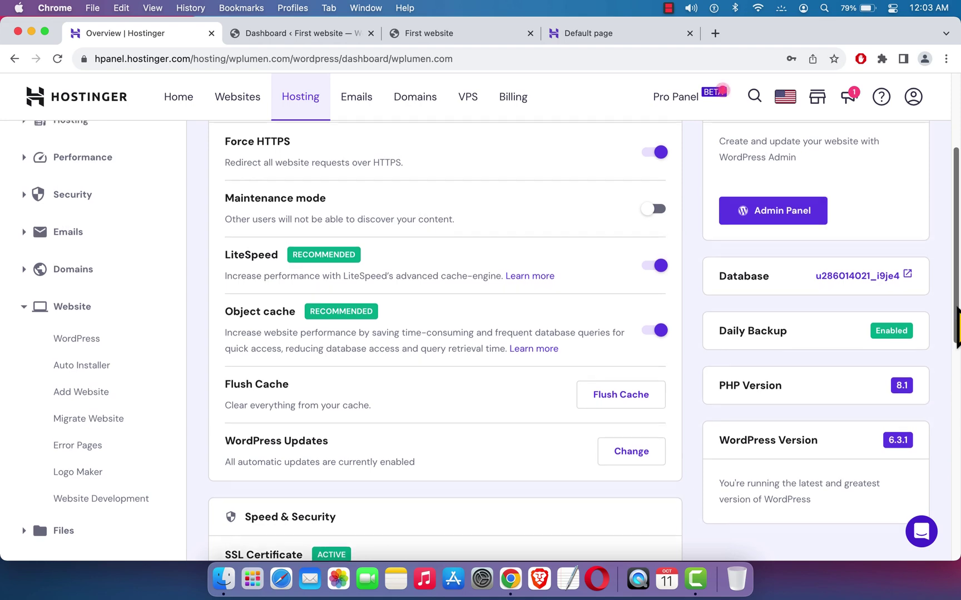
pyautogui.moveTo(956, 330); pyautogui.dragTo(953, 228)
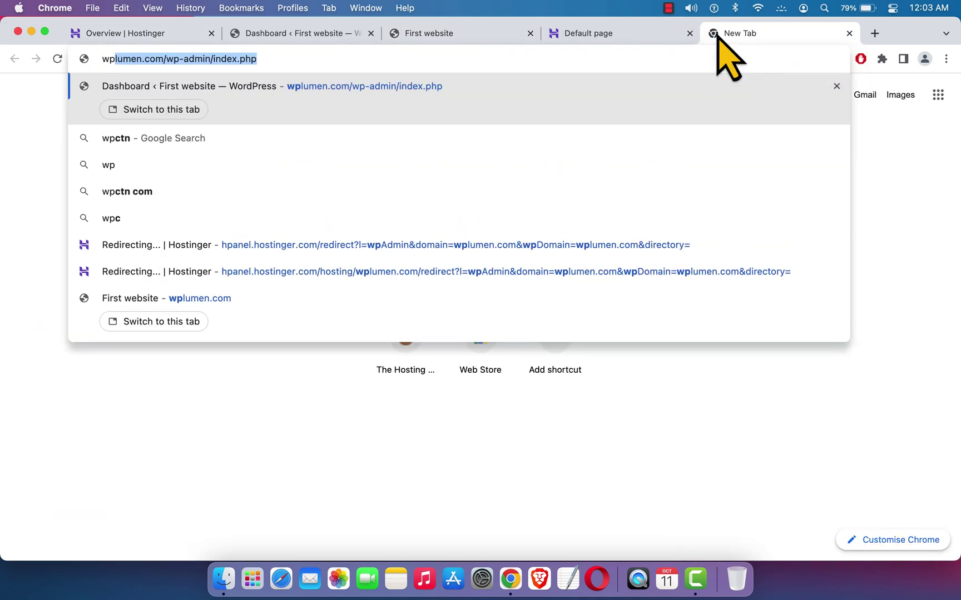
# - Load wplumen.com in a new tab, strip the wp-login path, and view the logged-out home page
pyautogui.write('n')
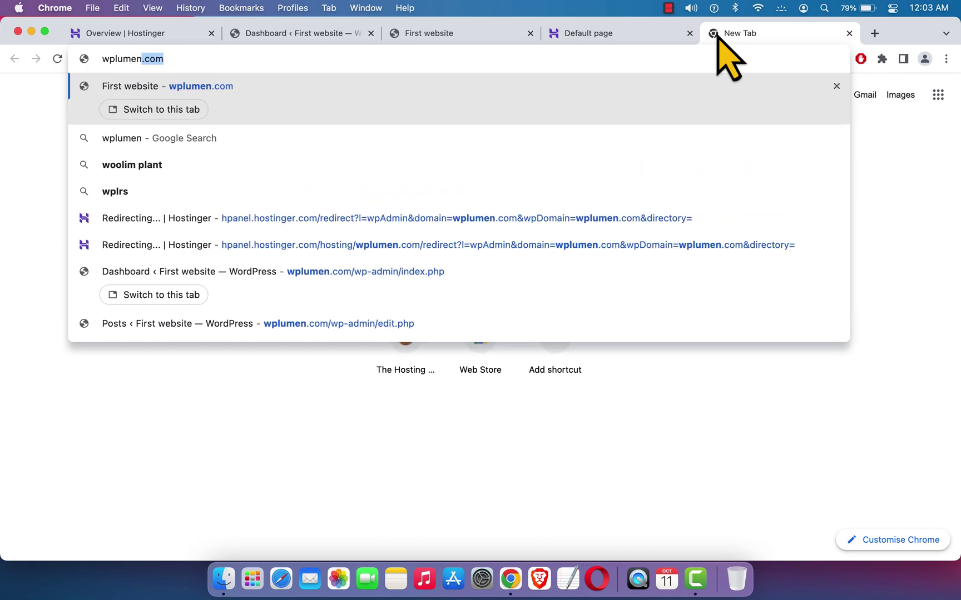
pyautogui.write('.com')
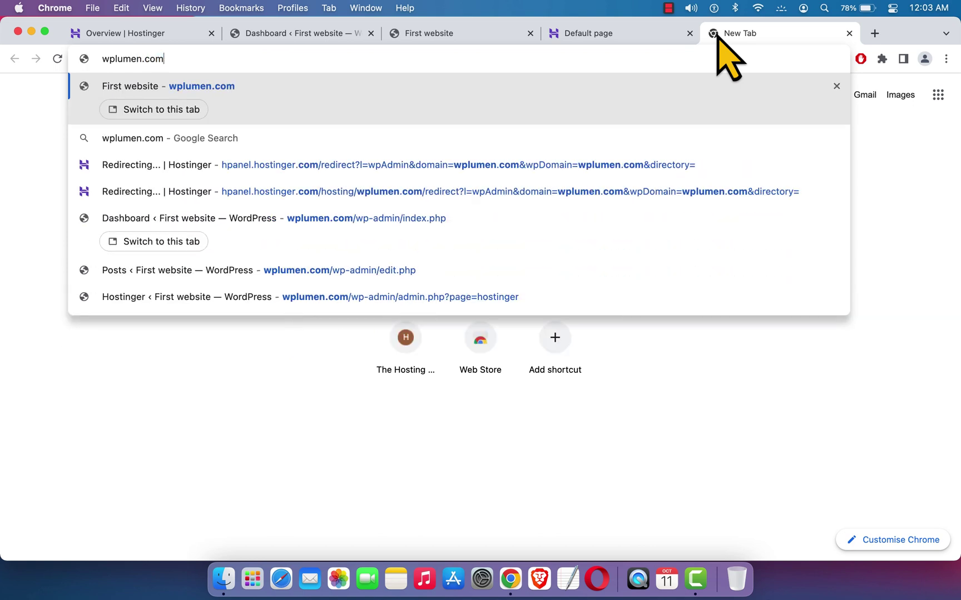
pyautogui.press('Return')
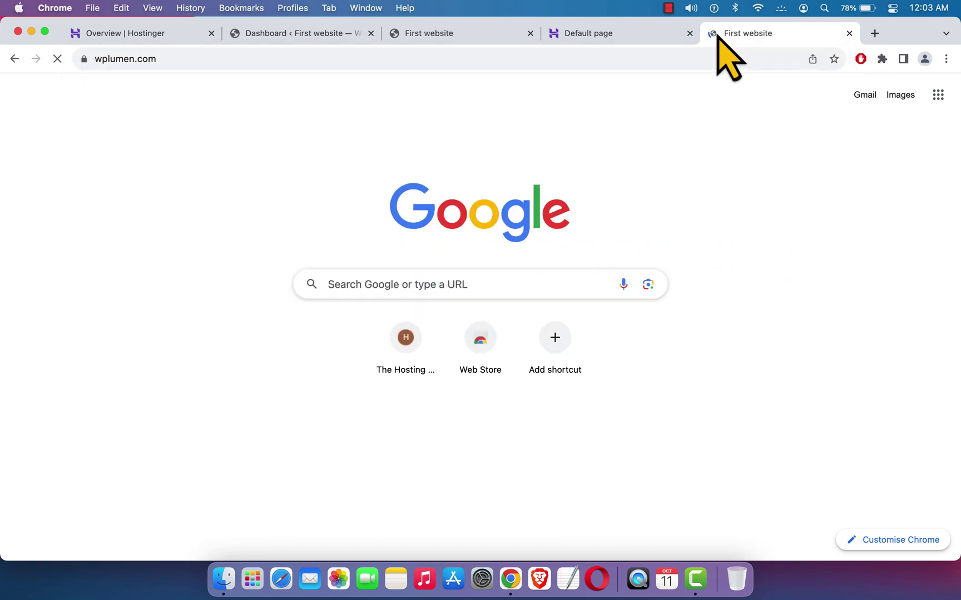
pyautogui.moveTo(892, 89)
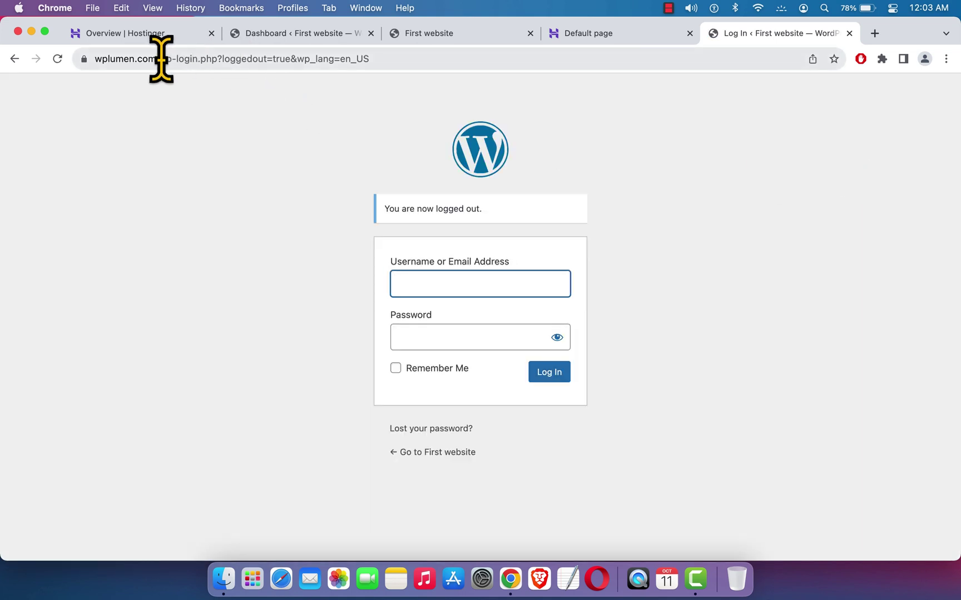
pyautogui.moveTo(159, 58); pyautogui.dragTo(586, 95)
pyautogui.press('BackSpace')
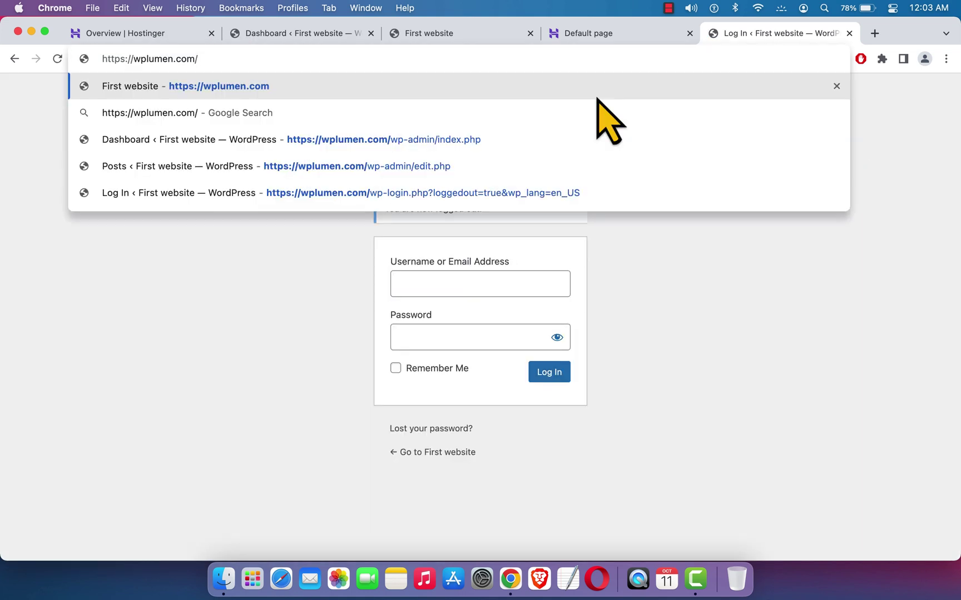
pyautogui.press('Return')
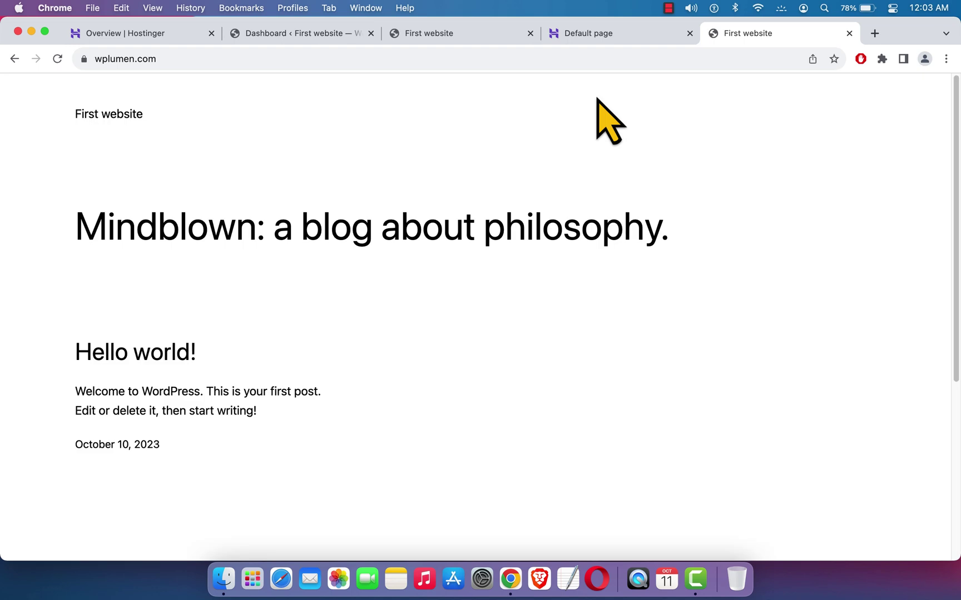
pyautogui.click(238, 58)
# - Append /wp-admin to the wplumen.com address to load the WordPress login page
pyautogui.click(238, 58)
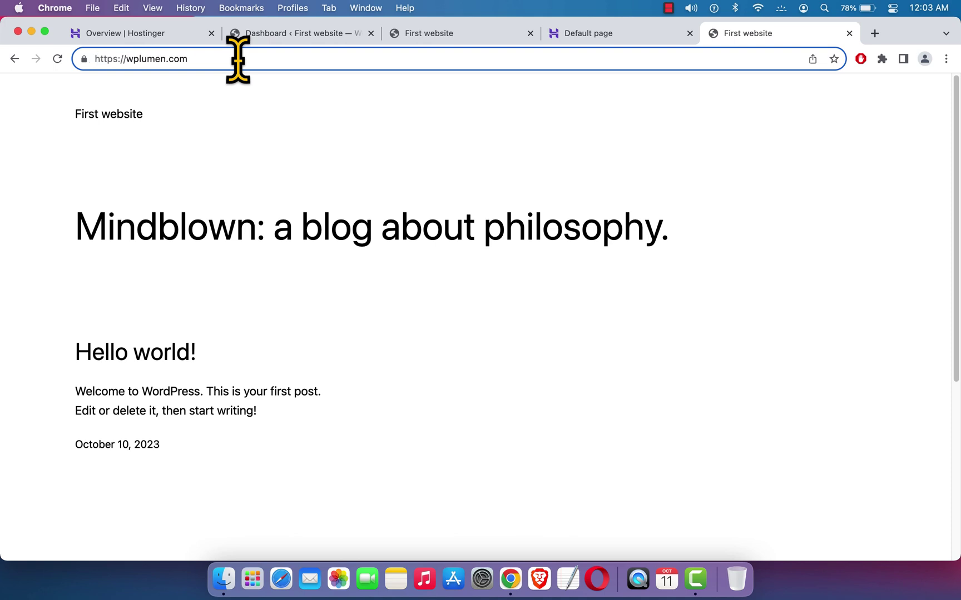
pyautogui.write('/')
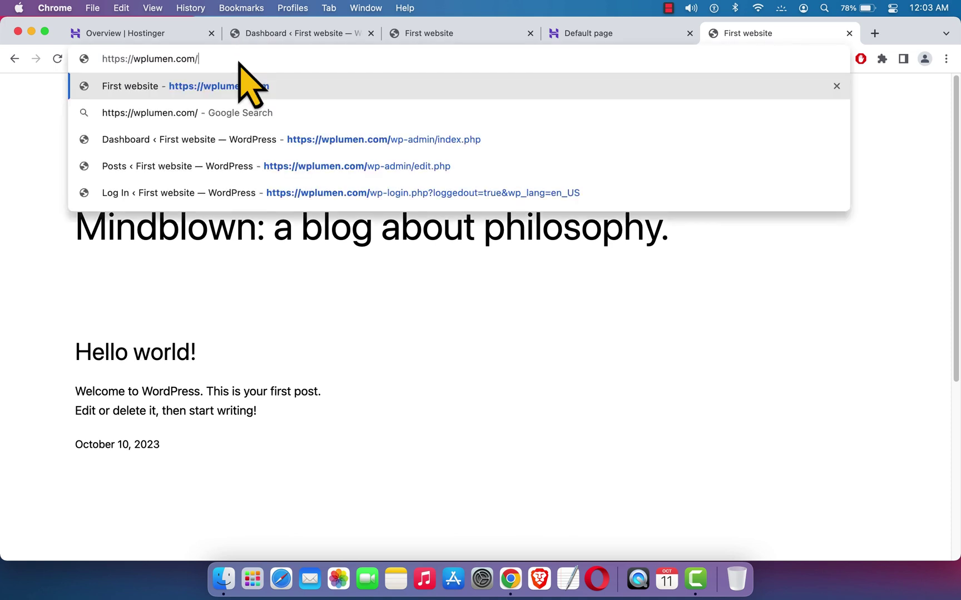
pyautogui.write('wp')
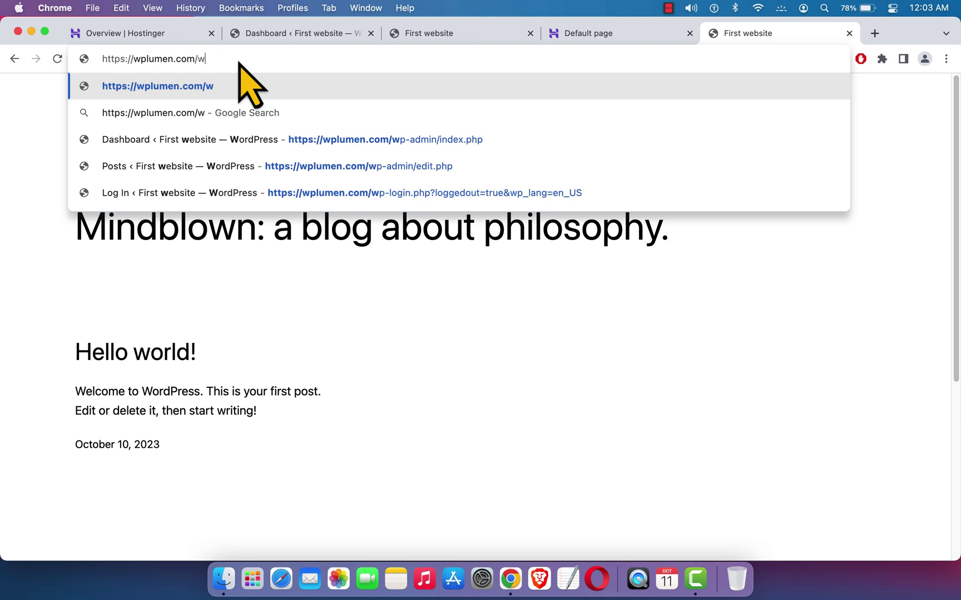
pyautogui.write('-')
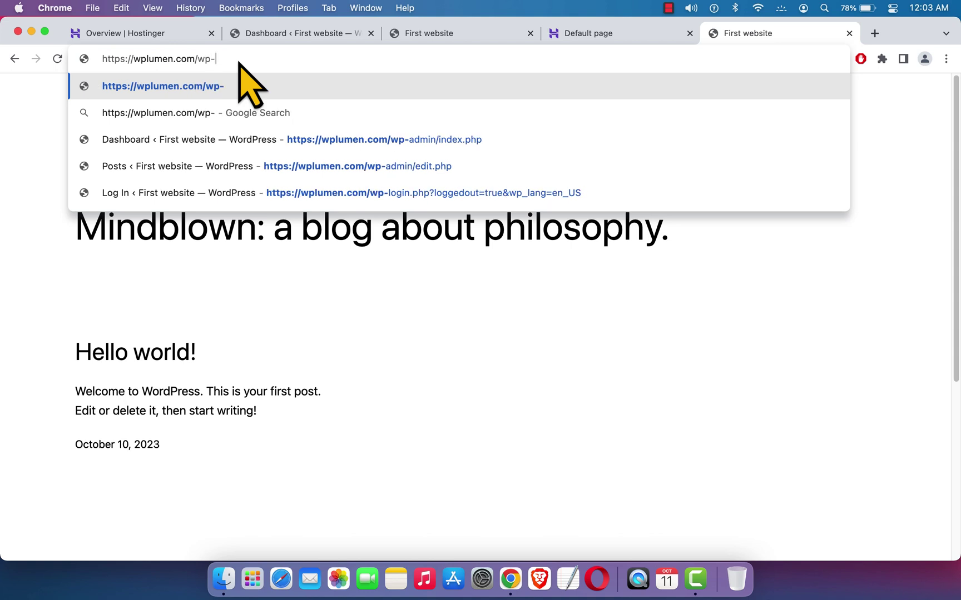
pyautogui.write('admin')
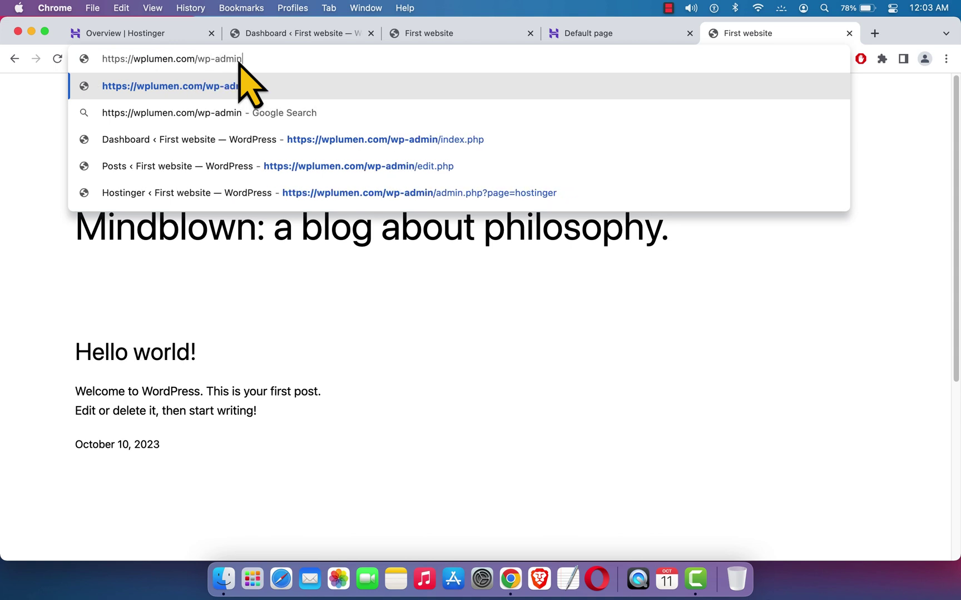
pyautogui.press('Return')
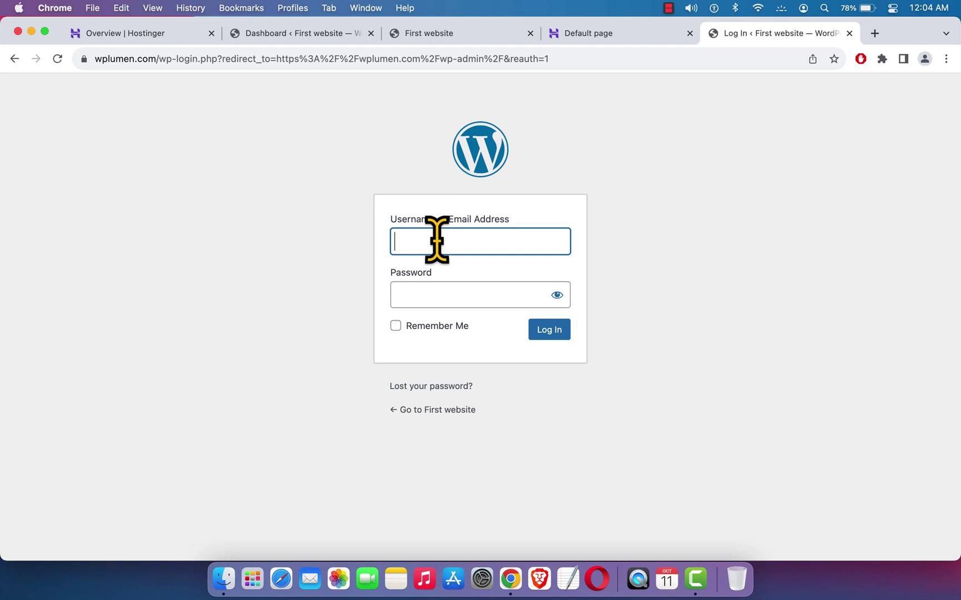
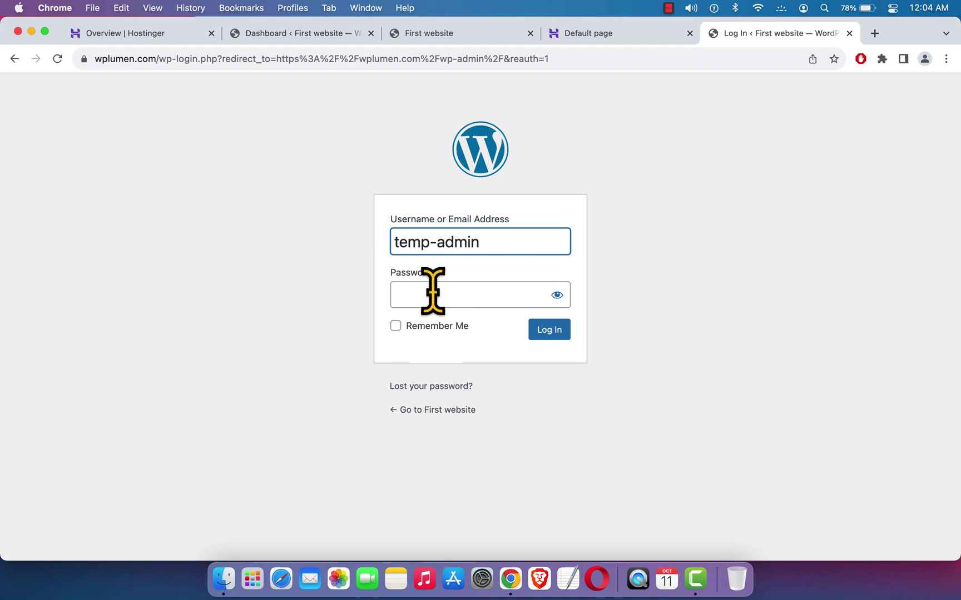
# - Sign in with the administrator username and the pasted account password
pyautogui.click(433, 292)
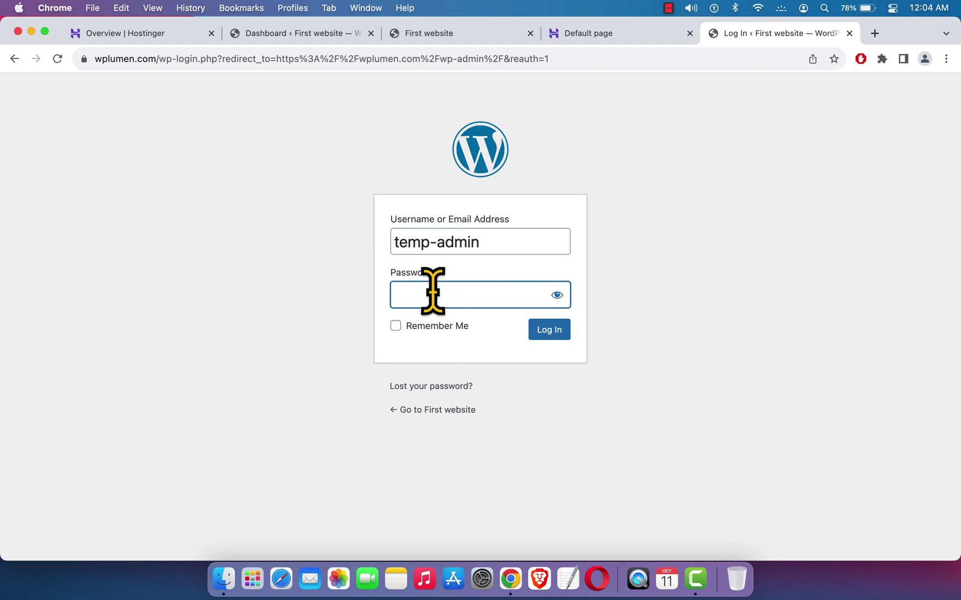
pyautogui.press('super+v')
pyautogui.click(553, 336)
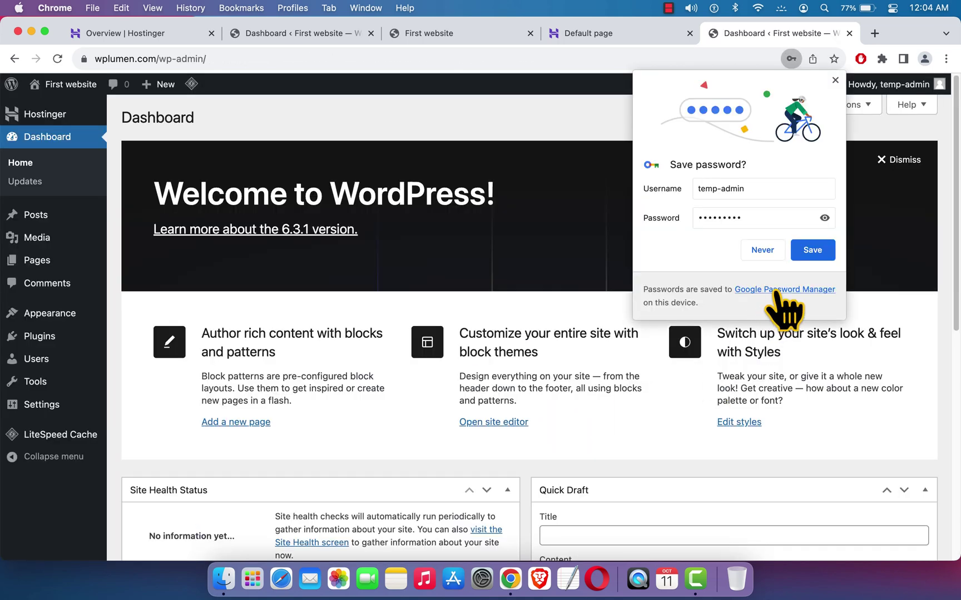
# - Decline Chrome's offer to save the password and switch back to the Hostinger Overview tab
pyautogui.click(764, 251)
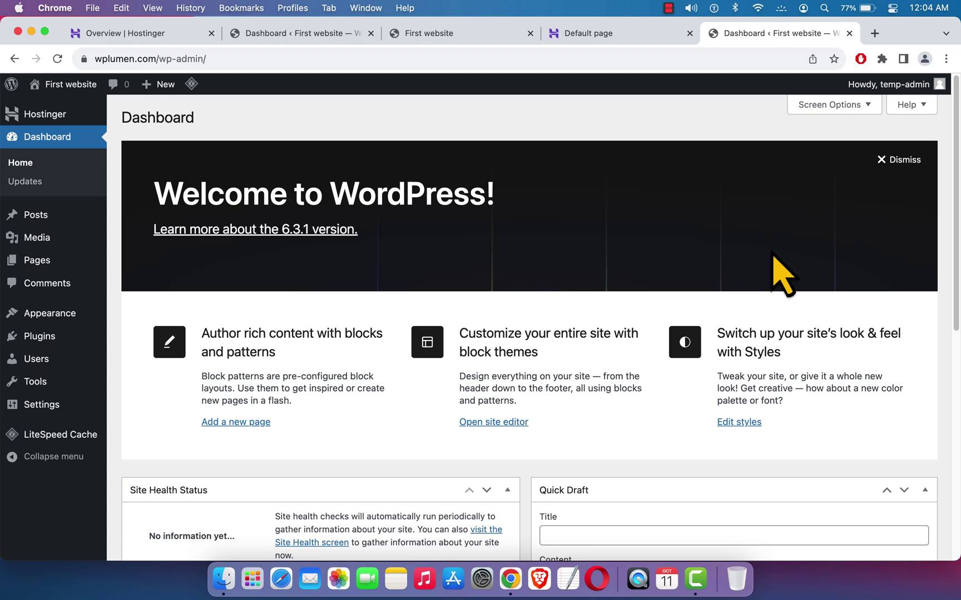
pyautogui.click(182, 36)
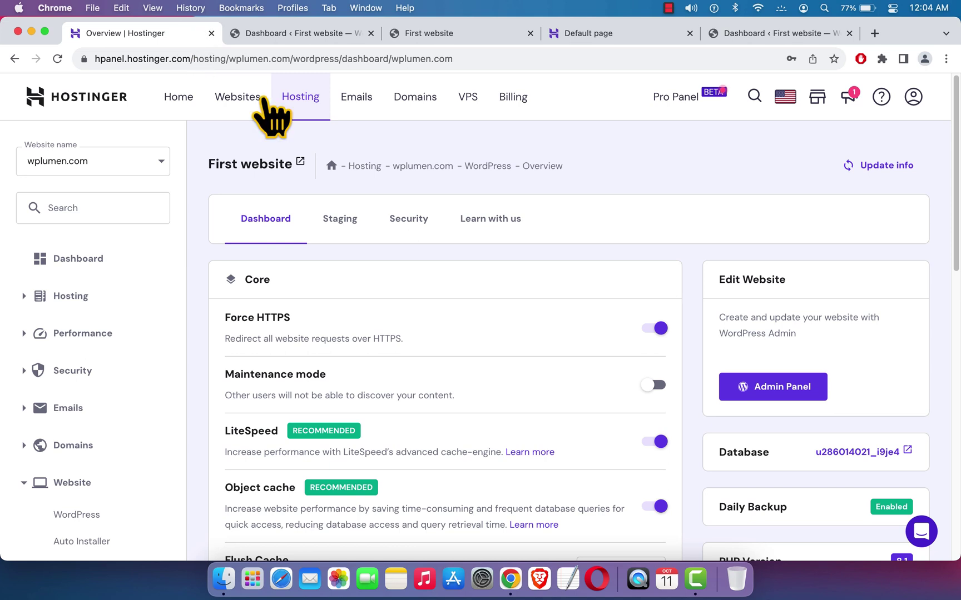